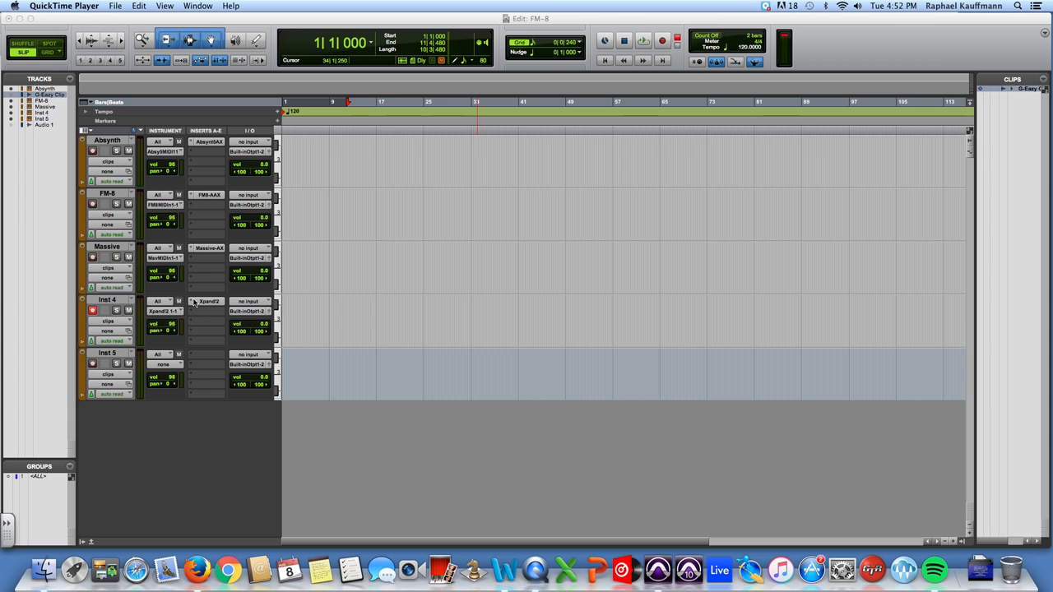
- Load the stereo Xpand!2 instrument plug-in on the Inst 4 track's first insert and reposition its window
{"action": "mouse_move", "coordinate": [263, 302]}
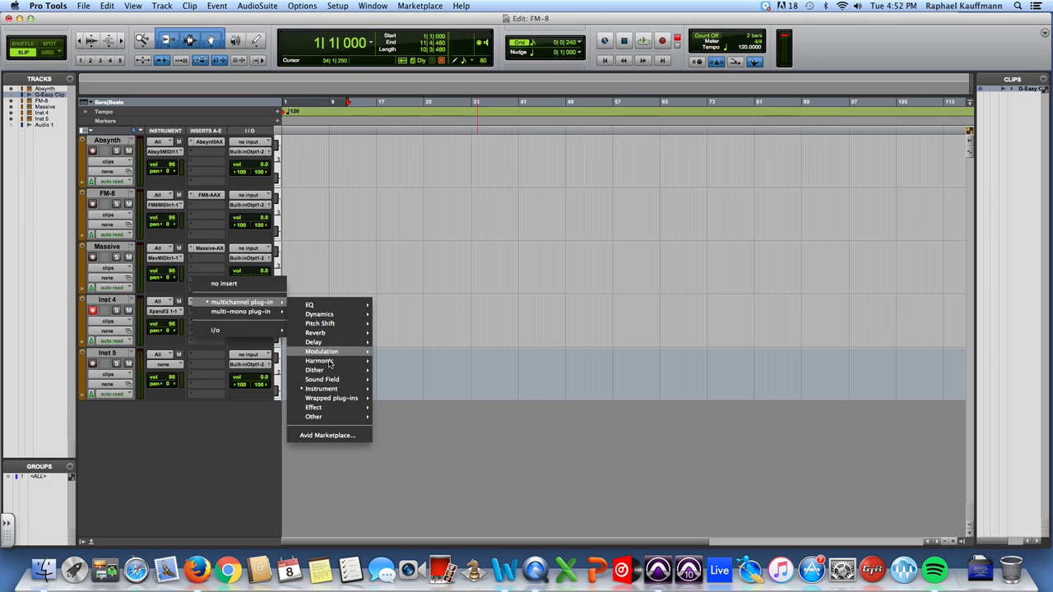
{"action": "mouse_move", "coordinate": [381, 390]}
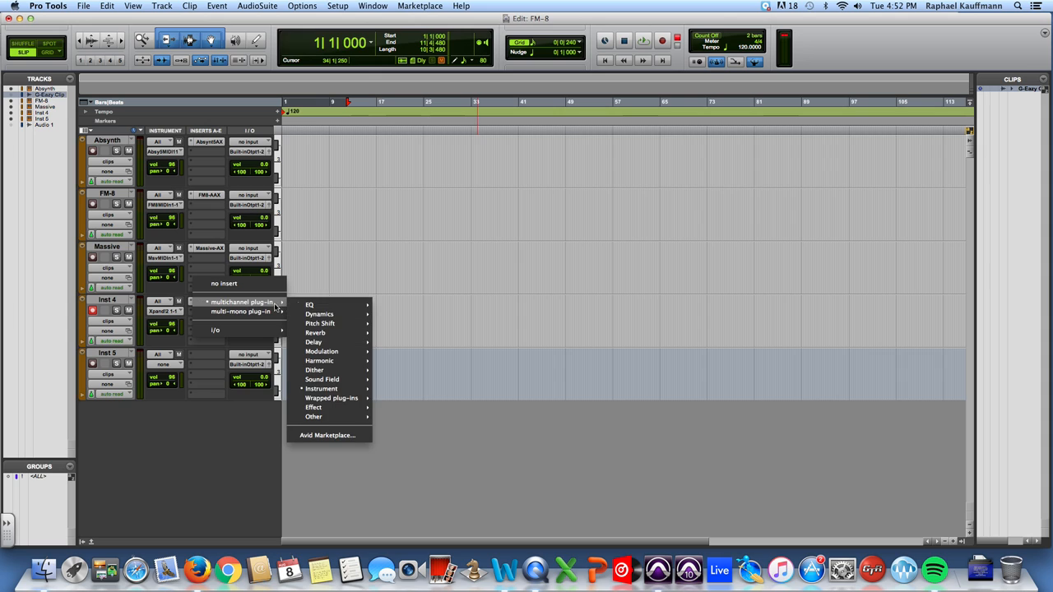
{"action": "mouse_move", "coordinate": [333, 403]}
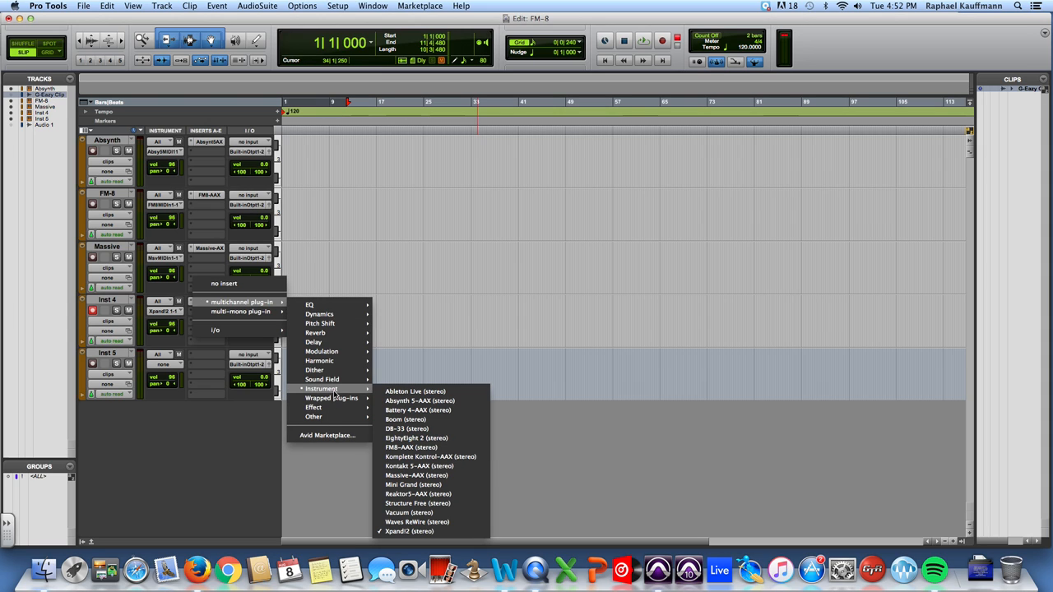
{"action": "left_click", "coordinate": [413, 531]}
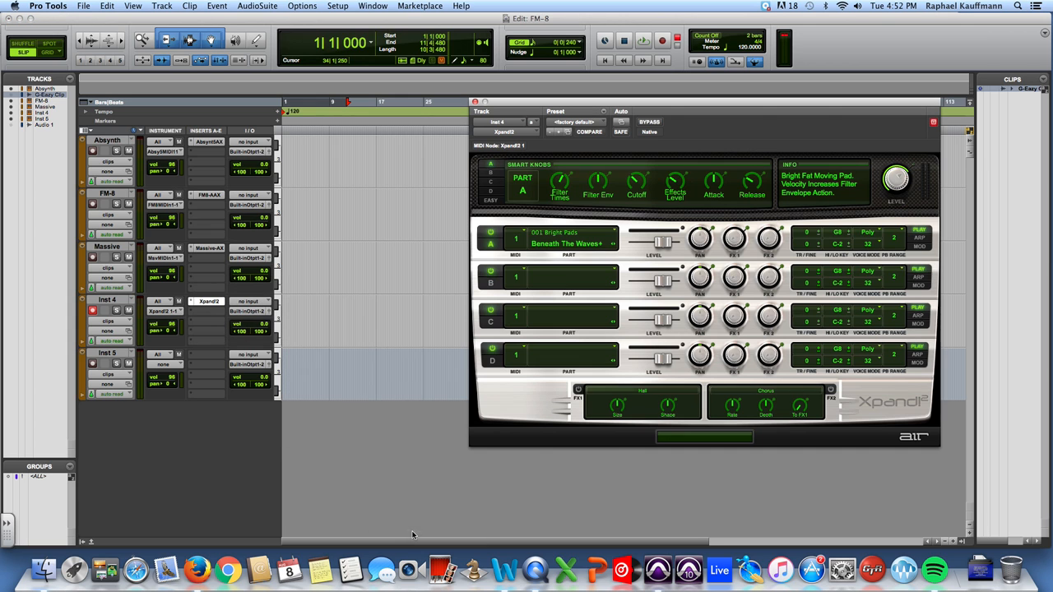
{"action": "left_click_drag", "start_coordinate": [609, 102], "coordinate": [584, 76]}
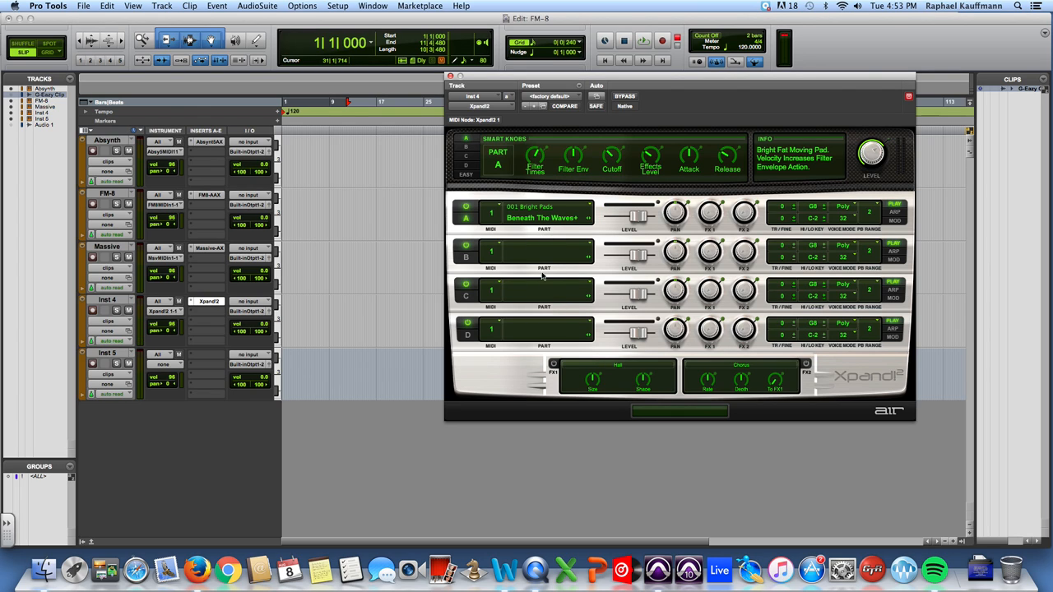
- Switch Part A off and back on twice to compare the sound
{"action": "left_click", "coordinate": [467, 209]}
{"action": "left_click", "coordinate": [466, 209]}
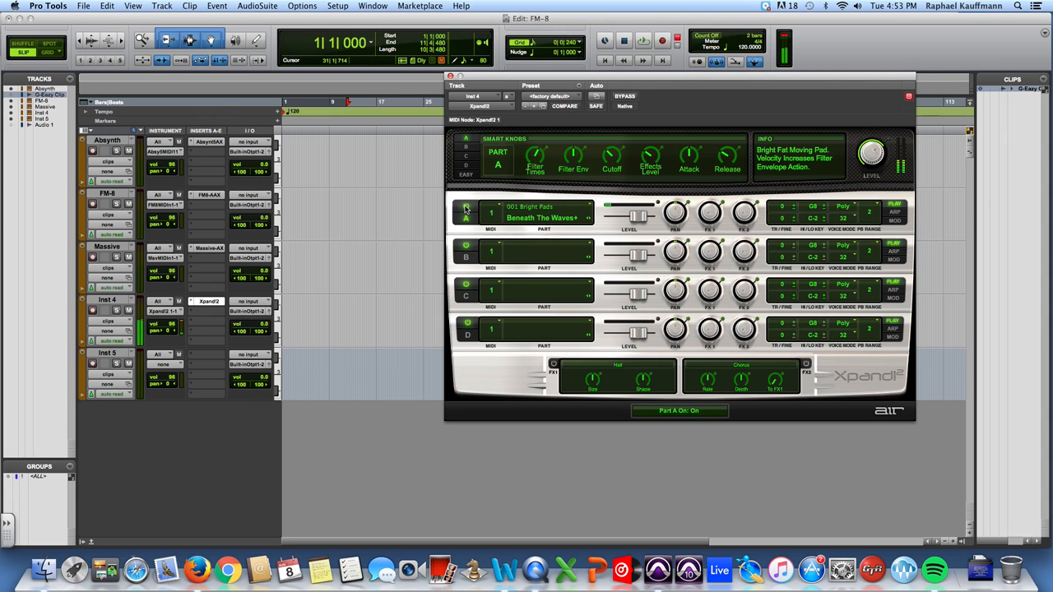
{"action": "left_click", "coordinate": [467, 209]}
{"action": "left_click", "coordinate": [468, 209]}
- Check Part A's MIDI channel options and view Part B's smart knobs before returning to Part A's
{"action": "left_click", "coordinate": [493, 213]}
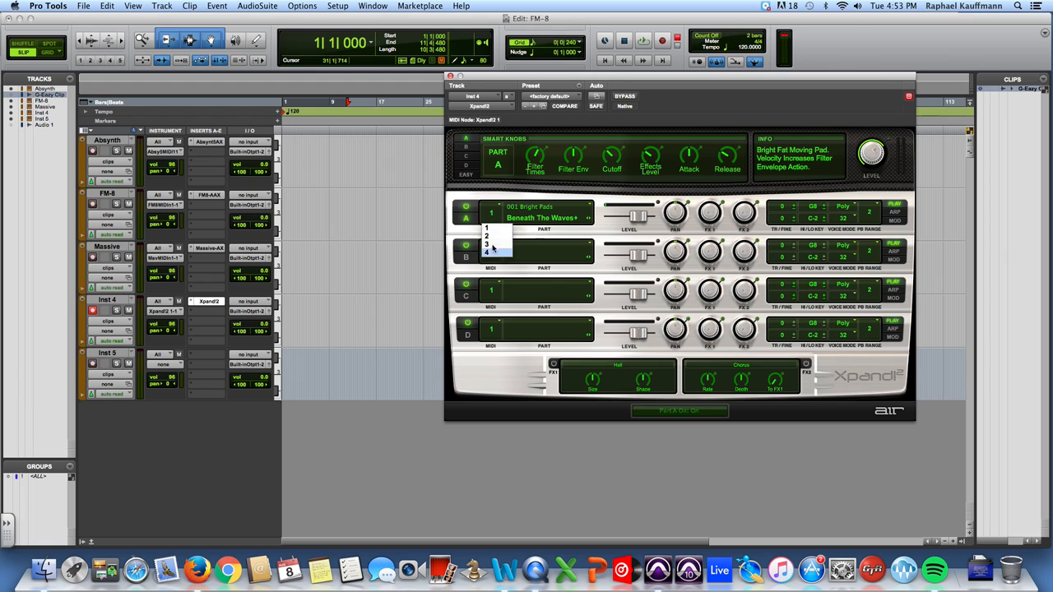
{"action": "left_click", "coordinate": [496, 209]}
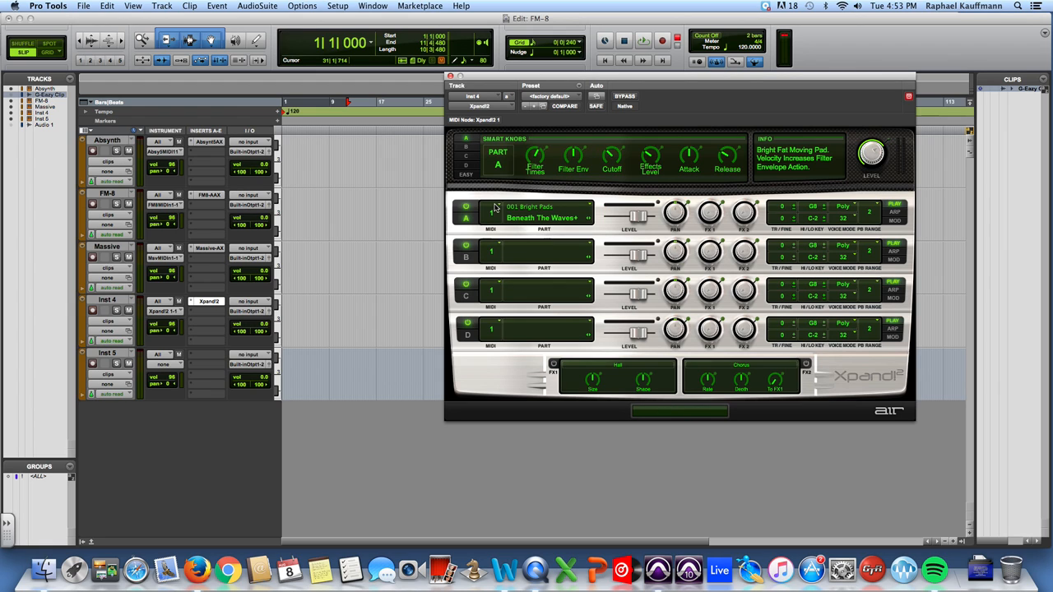
{"action": "left_click", "coordinate": [466, 259]}
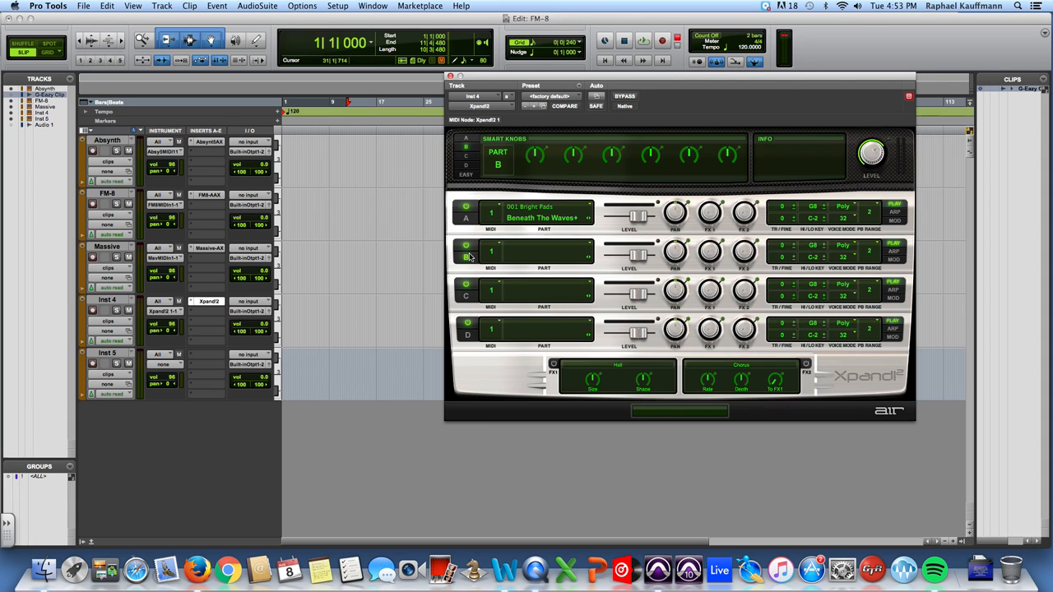
{"action": "left_click", "coordinate": [467, 218]}
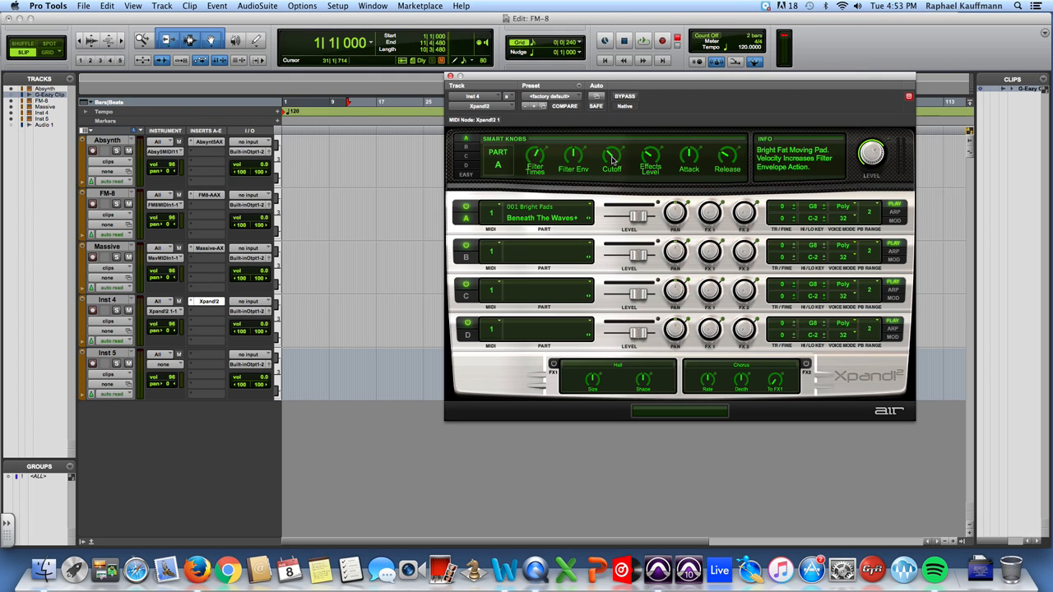
- Try out Part A's Cutoff, Filter Times and Release smart knobs, and restore the factory default preset
{"action": "mouse_move", "coordinate": [612, 159]}
{"action": "left_mouse_down"}
{"action": "mouse_move", "coordinate": [620, 95]}
{"action": "mouse_move", "coordinate": [615, 158]}
{"action": "left_mouse_up"}
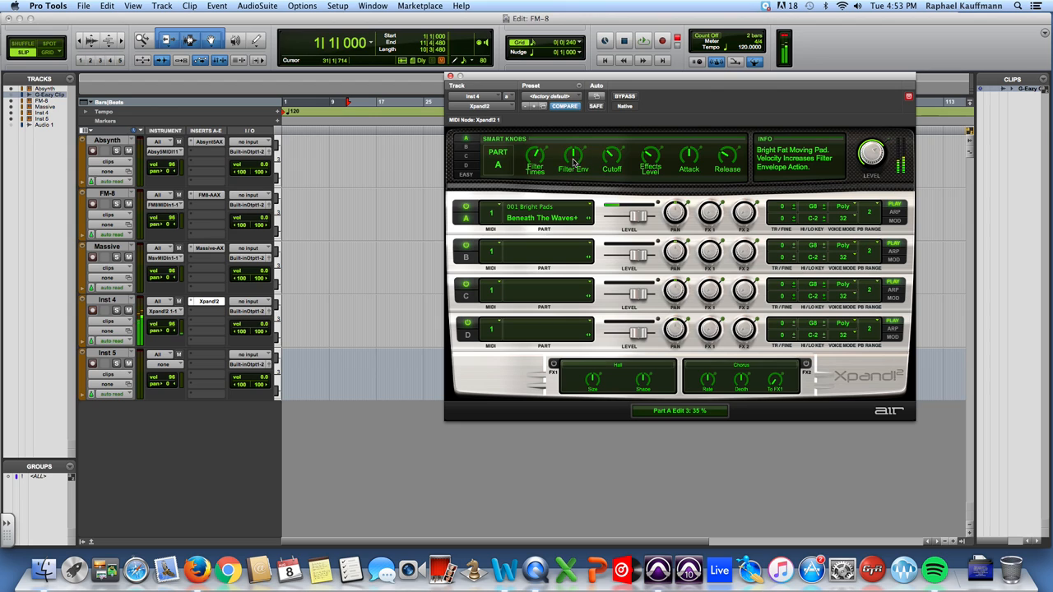
{"action": "left_click_drag", "start_coordinate": [535, 156], "coordinate": [541, 140]}
{"action": "mouse_move", "coordinate": [610, 161]}
{"action": "left_mouse_down"}
{"action": "mouse_move", "coordinate": [606, 106]}
{"action": "mouse_move", "coordinate": [629, 156]}
{"action": "mouse_move", "coordinate": [650, 144]}
{"action": "mouse_move", "coordinate": [654, 152]}
{"action": "mouse_move", "coordinate": [606, 136]}
{"action": "mouse_move", "coordinate": [606, 181]}
{"action": "left_mouse_up"}
{"action": "left_click_drag", "start_coordinate": [727, 153], "coordinate": [726, 110]}
{"action": "left_click", "coordinate": [561, 97]}
{"action": "left_click", "coordinate": [561, 97]}
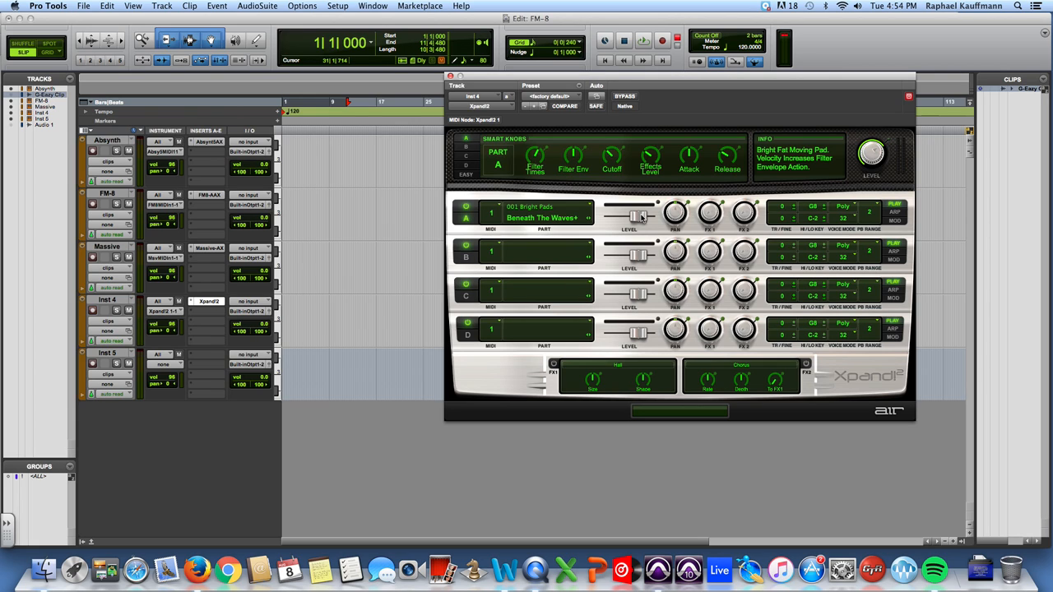
- Lower Part A's level slightly and try its pan control
{"action": "mouse_move", "coordinate": [642, 216]}
{"action": "left_mouse_down"}
{"action": "mouse_move", "coordinate": [603, 215]}
{"action": "mouse_move", "coordinate": [643, 216]}
{"action": "mouse_move", "coordinate": [608, 215]}
{"action": "mouse_move", "coordinate": [631, 214]}
{"action": "left_mouse_up"}
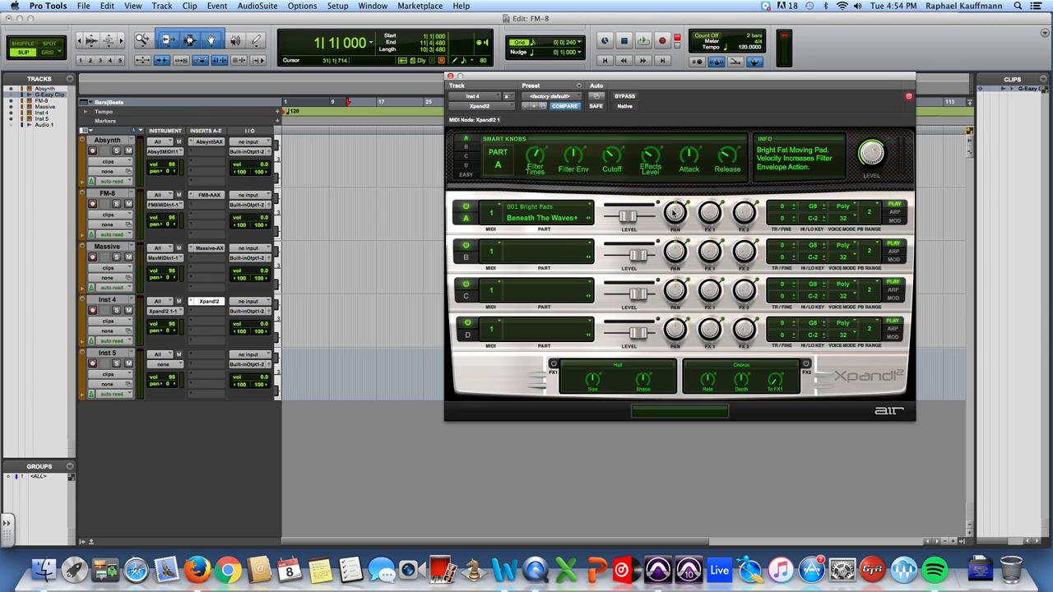
{"action": "mouse_move", "coordinate": [673, 212]}
{"action": "left_mouse_down"}
{"action": "mouse_move", "coordinate": [666, 273]}
{"action": "mouse_move", "coordinate": [679, 138]}
{"action": "mouse_move", "coordinate": [676, 220]}
{"action": "left_mouse_up"}
- Enable the FX1 effect, raise Part A's FX1 send, and adjust the Hall reverb's size
{"action": "left_click", "coordinate": [710, 216]}
{"action": "left_click", "coordinate": [554, 363]}
{"action": "left_click_drag", "start_coordinate": [707, 210], "coordinate": [724, 132]}
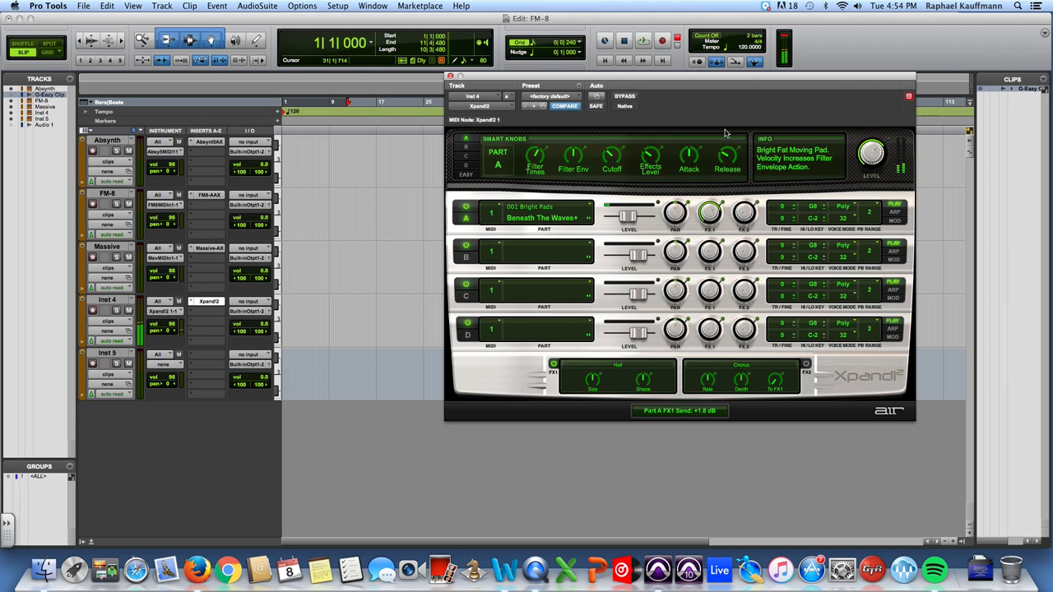
{"action": "left_click", "coordinate": [594, 380]}
{"action": "left_click_drag", "start_coordinate": [594, 380], "coordinate": [608, 340]}
{"action": "left_click_drag", "start_coordinate": [699, 212], "coordinate": [704, 170]}
- Change the FX1 effect to Stereo Delay and raise its Fbk, and restore the factory default preset
{"action": "left_click", "coordinate": [617, 364]}
{"action": "scroll", "coordinate": [604, 411], "scroll_direction": "down", "scroll_amount": 5}
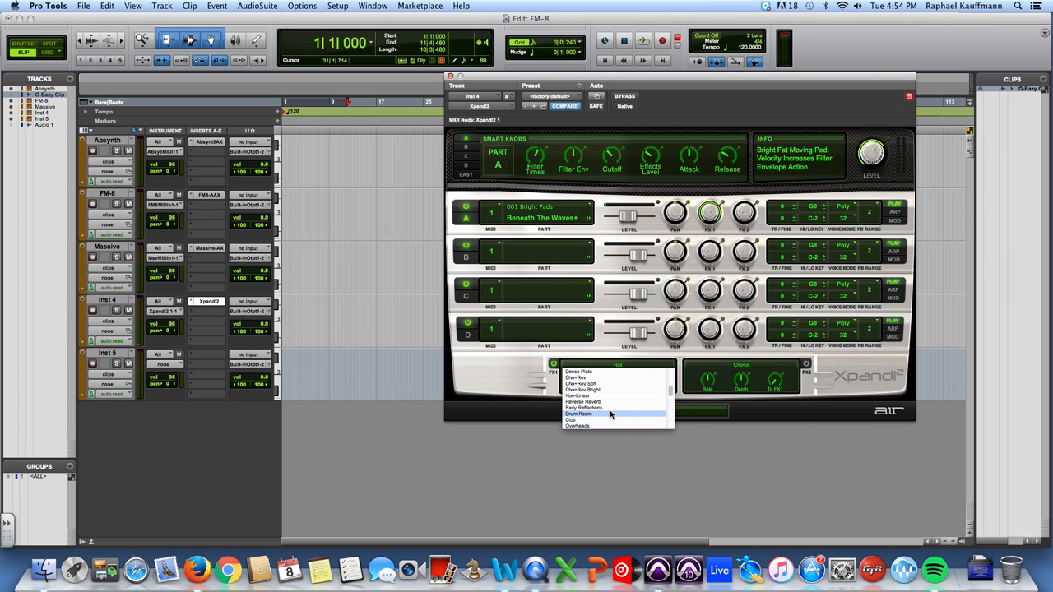
{"action": "scroll", "coordinate": [609, 411], "scroll_direction": "down", "scroll_amount": 3}
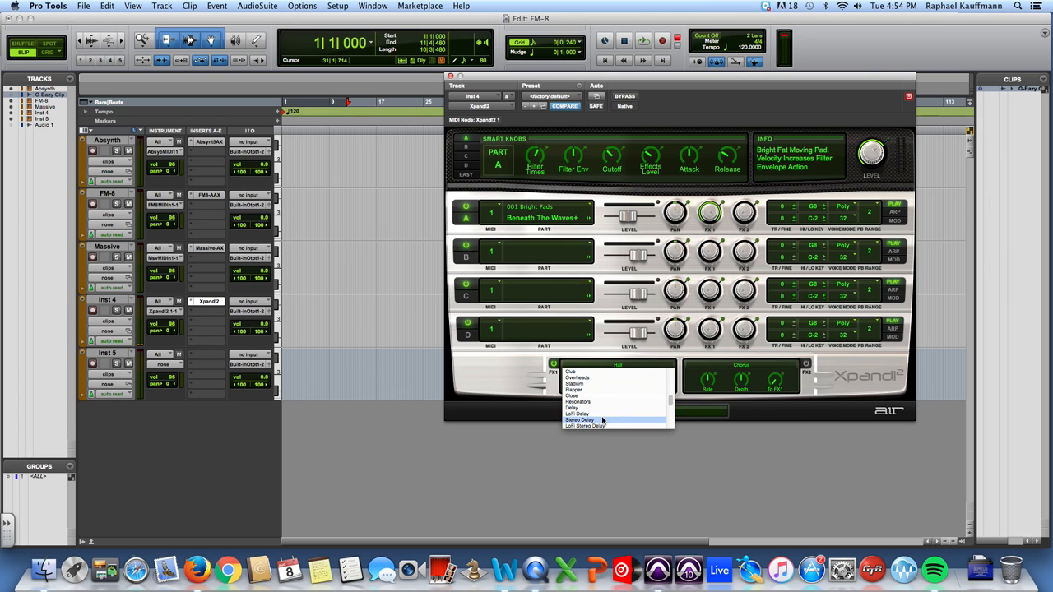
{"action": "left_click", "coordinate": [603, 419]}
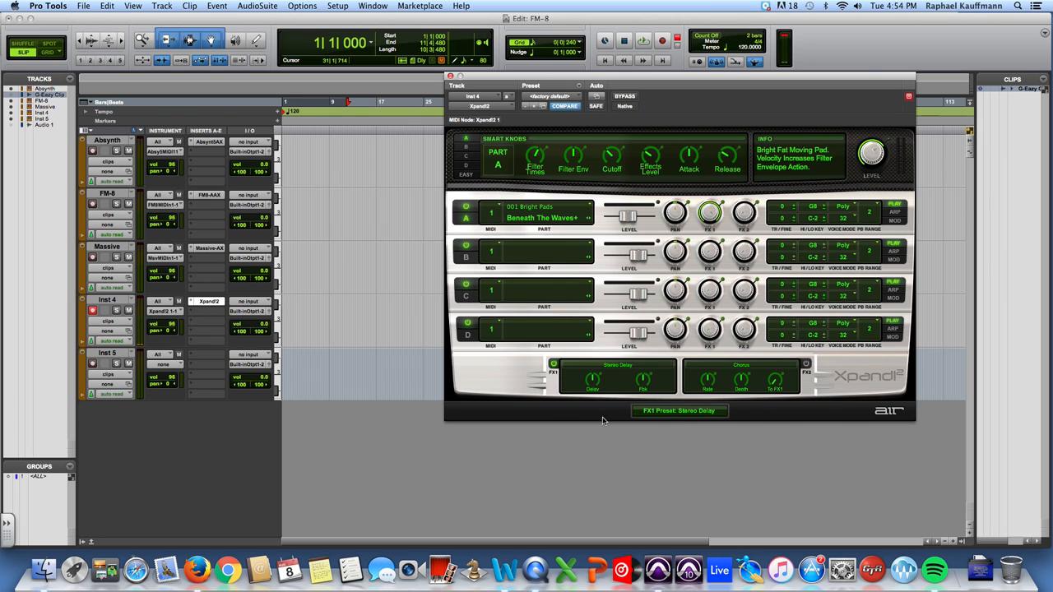
{"action": "left_click", "coordinate": [643, 383]}
{"action": "left_click", "coordinate": [558, 98]}
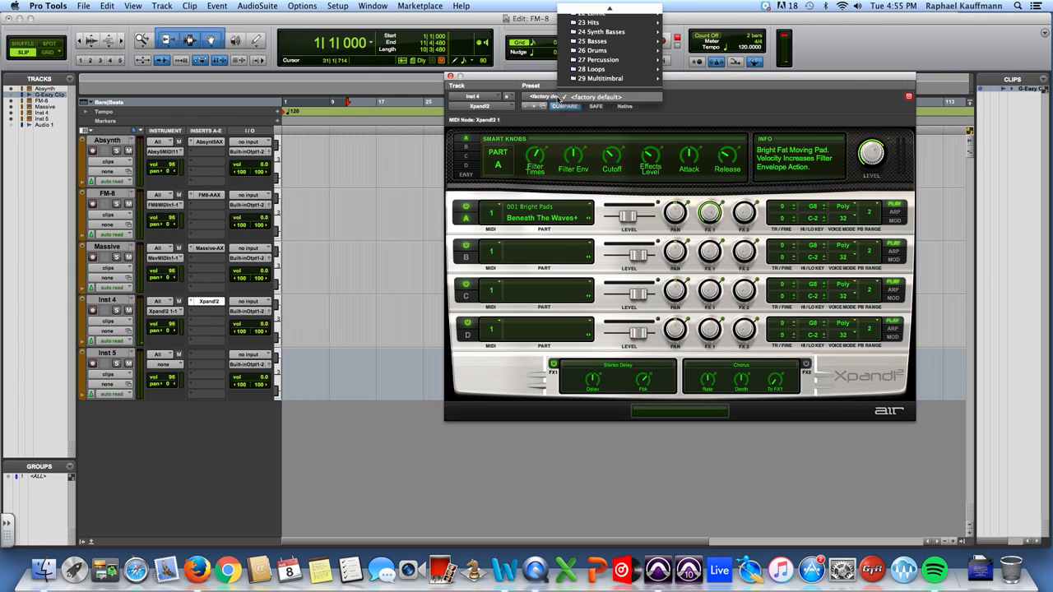
{"action": "left_click", "coordinate": [573, 97]}
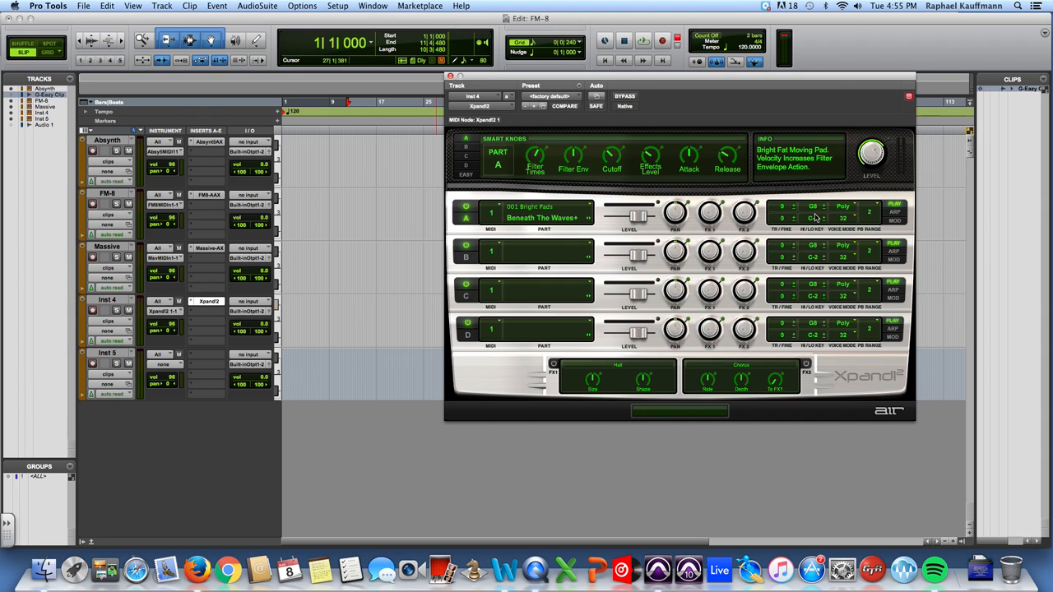
- Examine Part A's voice mode, voice count and pitch bend range options, keeping Poly, 32 and 2
{"action": "left_click", "coordinate": [843, 207]}
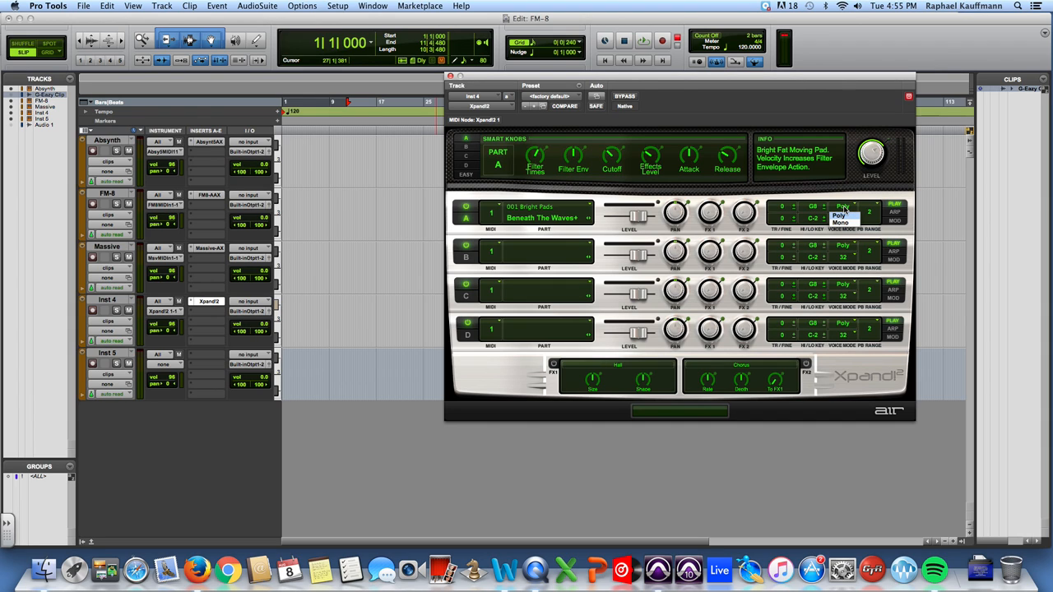
{"action": "left_click", "coordinate": [842, 215]}
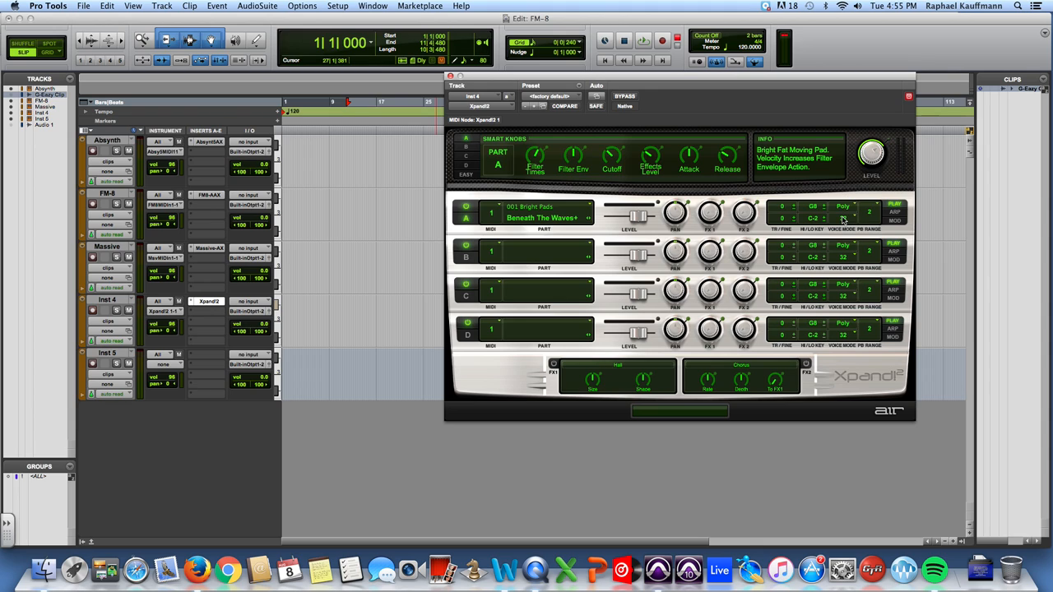
{"action": "left_click", "coordinate": [843, 218]}
{"action": "left_click", "coordinate": [851, 188]}
{"action": "left_click", "coordinate": [869, 215]}
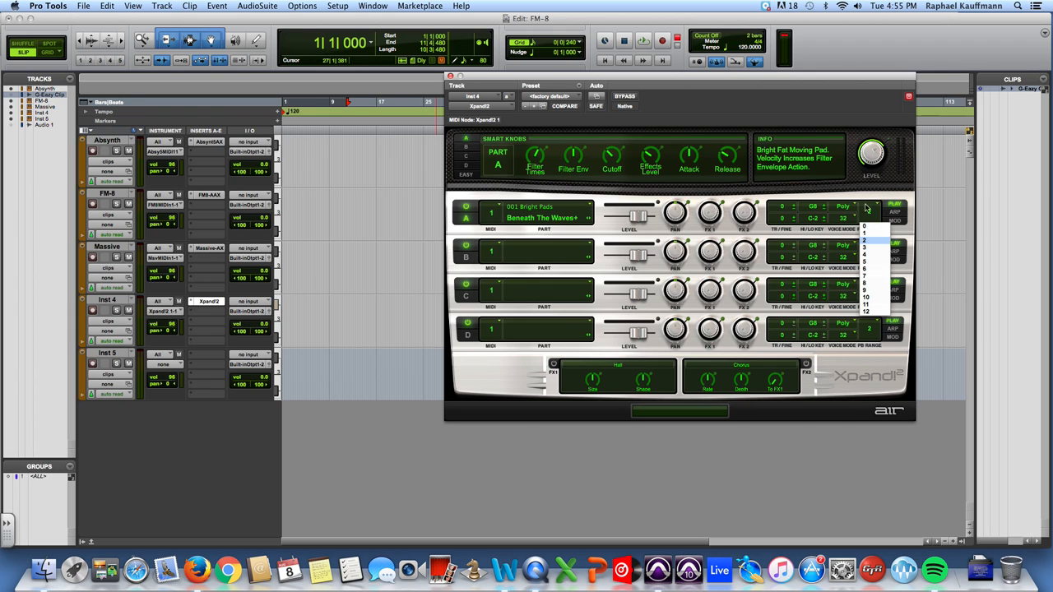
{"action": "left_click", "coordinate": [872, 240]}
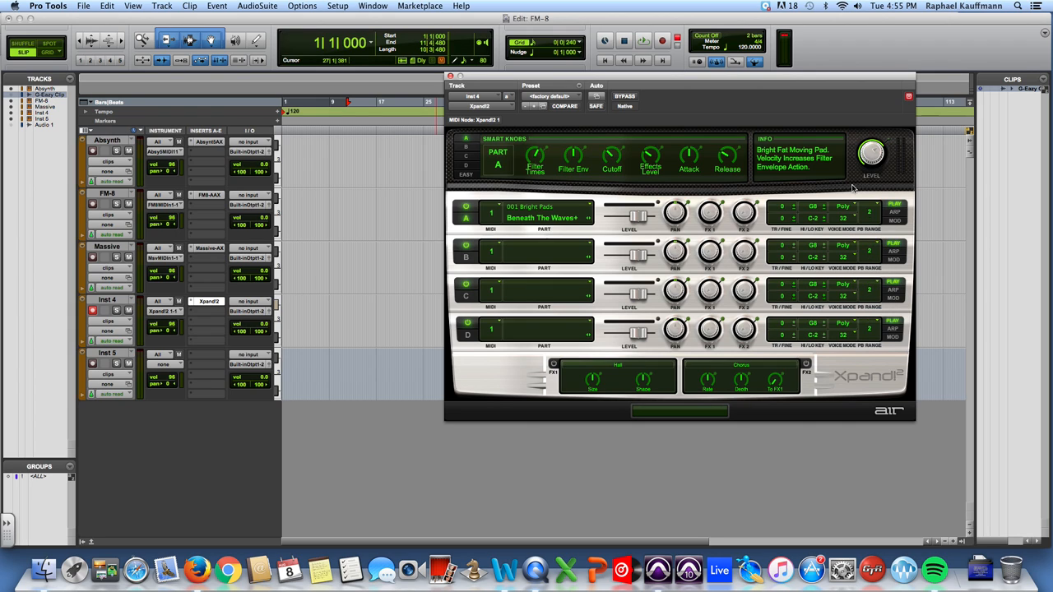
- View Part A's arpeggiator and modulation settings, including the mod wheel waveform choices
{"action": "left_click", "coordinate": [895, 211]}
{"action": "left_click", "coordinate": [897, 204]}
{"action": "left_click", "coordinate": [896, 212]}
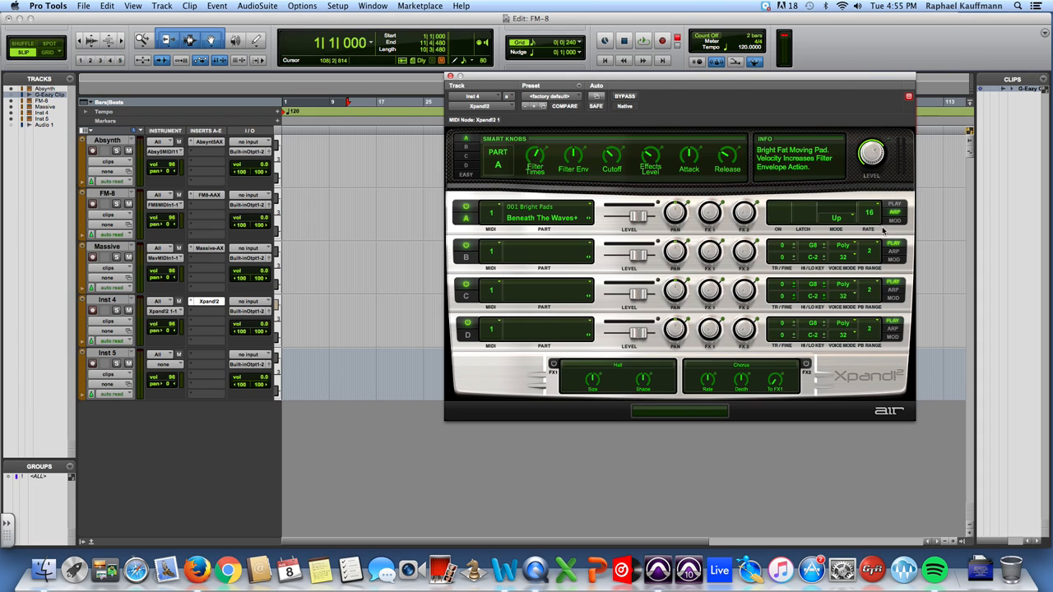
{"action": "left_click", "coordinate": [894, 221]}
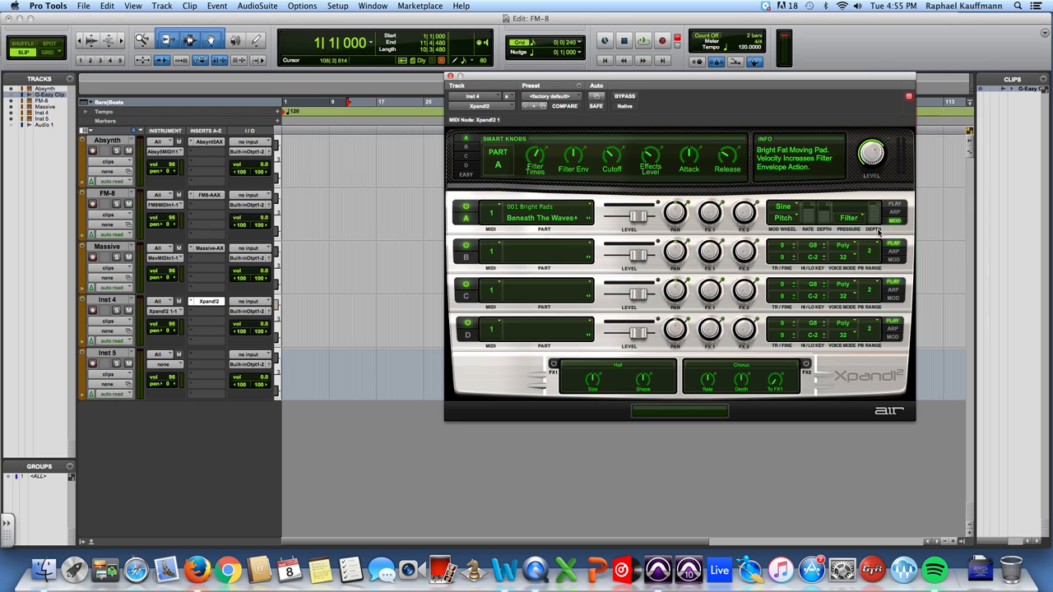
{"action": "left_click", "coordinate": [786, 206]}
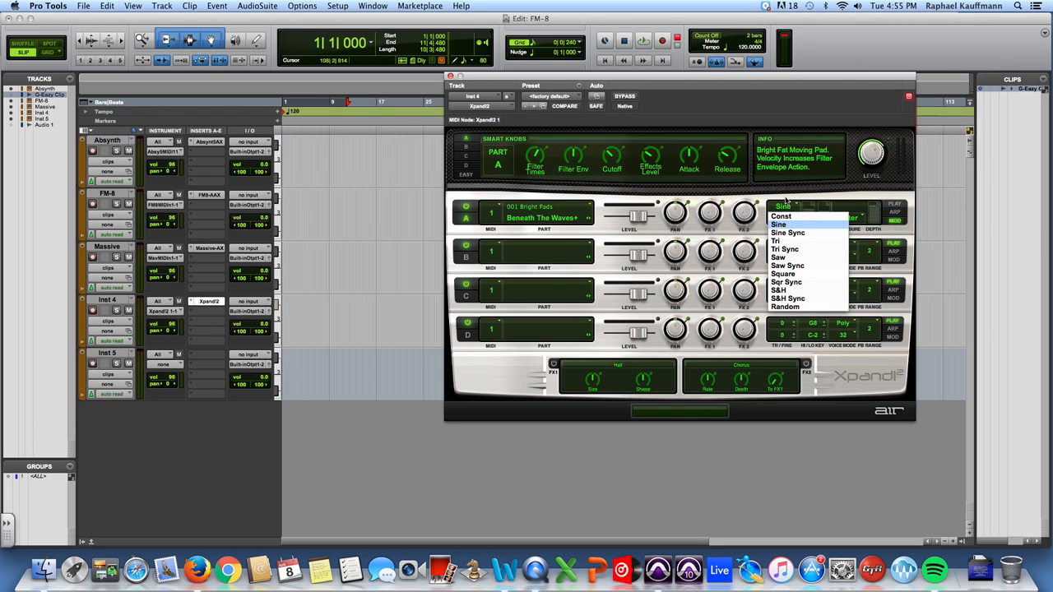
{"action": "left_click", "coordinate": [787, 204]}
{"action": "left_click", "coordinate": [786, 217]}
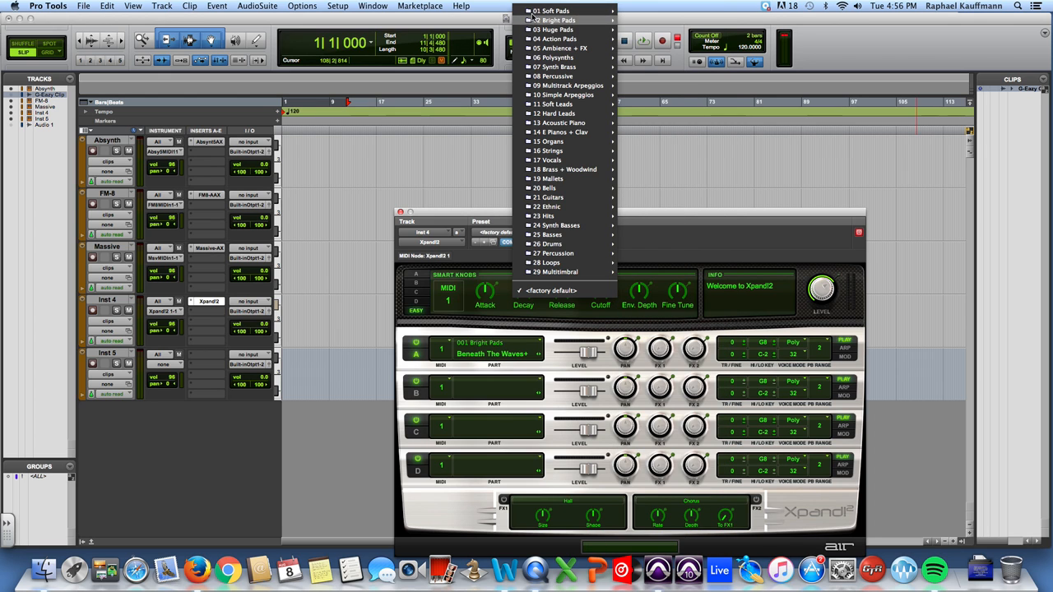
- Browse the preset categories and load the preset +02 Heavenly Bell Pad from 01 Soft Pads
{"action": "mouse_move", "coordinate": [534, 11]}
{"action": "scroll", "coordinate": [657, 444], "scroll_direction": "down", "scroll_amount": 15}
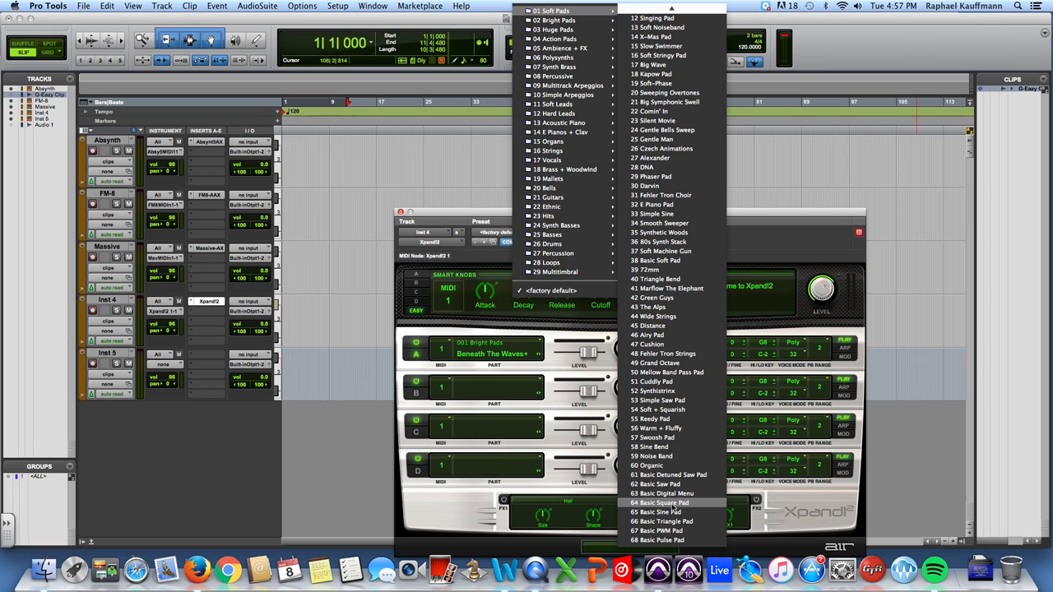
{"action": "scroll", "coordinate": [673, 497], "scroll_direction": "up", "scroll_amount": 1}
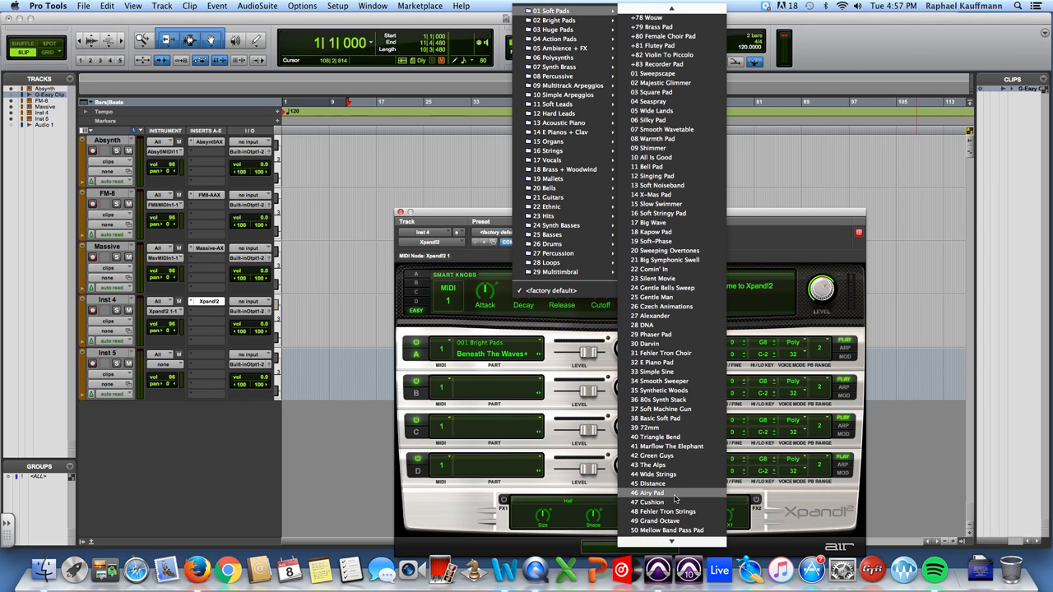
{"action": "scroll", "coordinate": [650, 490], "scroll_direction": "up", "scroll_amount": 7}
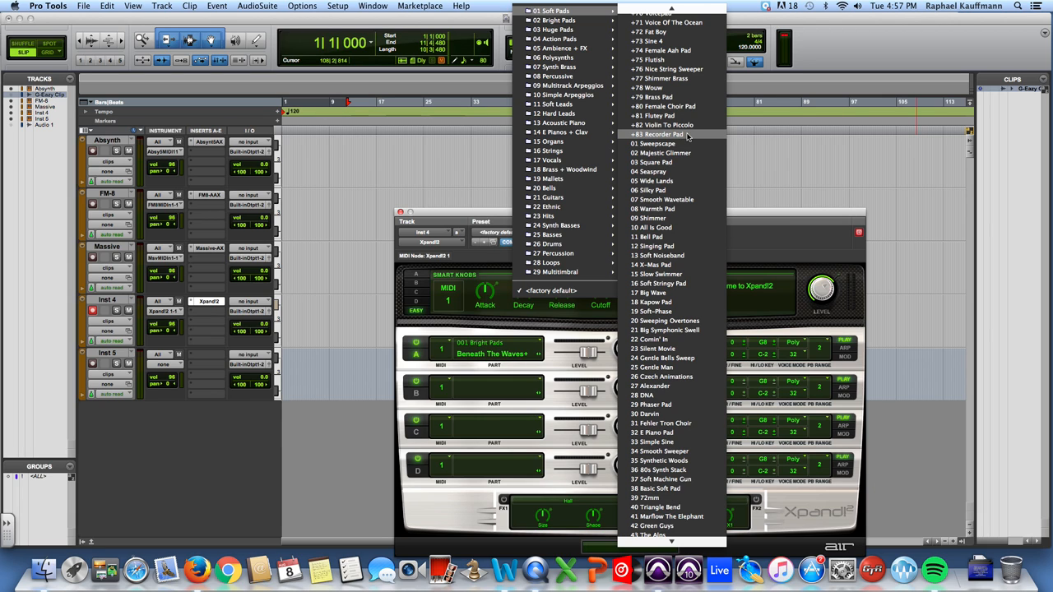
{"action": "scroll", "coordinate": [672, 421], "scroll_direction": "down", "scroll_amount": 8}
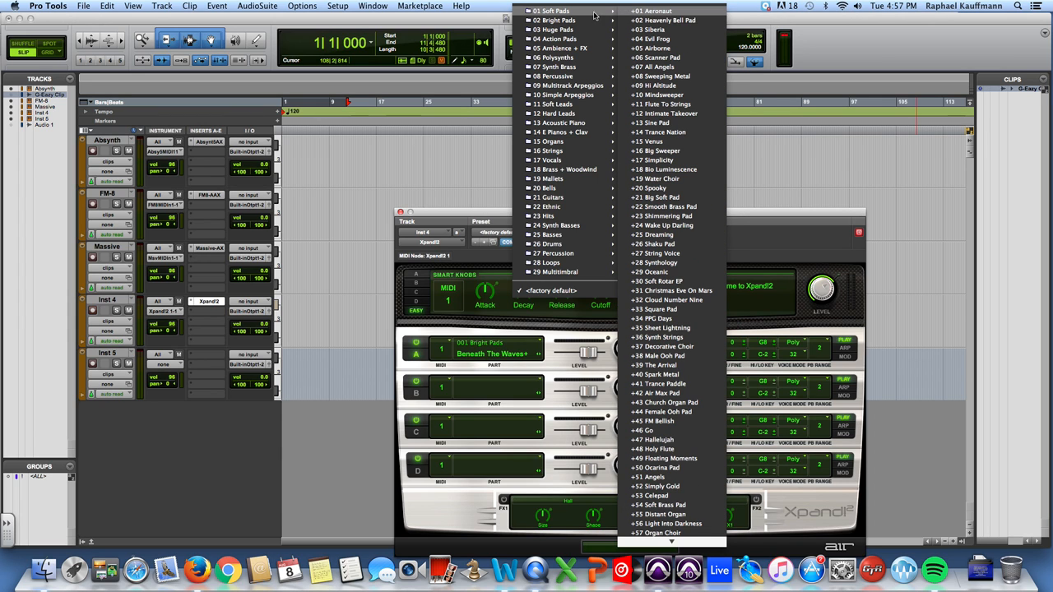
{"action": "mouse_move", "coordinate": [568, 19]}
{"action": "scroll", "coordinate": [670, 247], "scroll_direction": "down", "scroll_amount": 3}
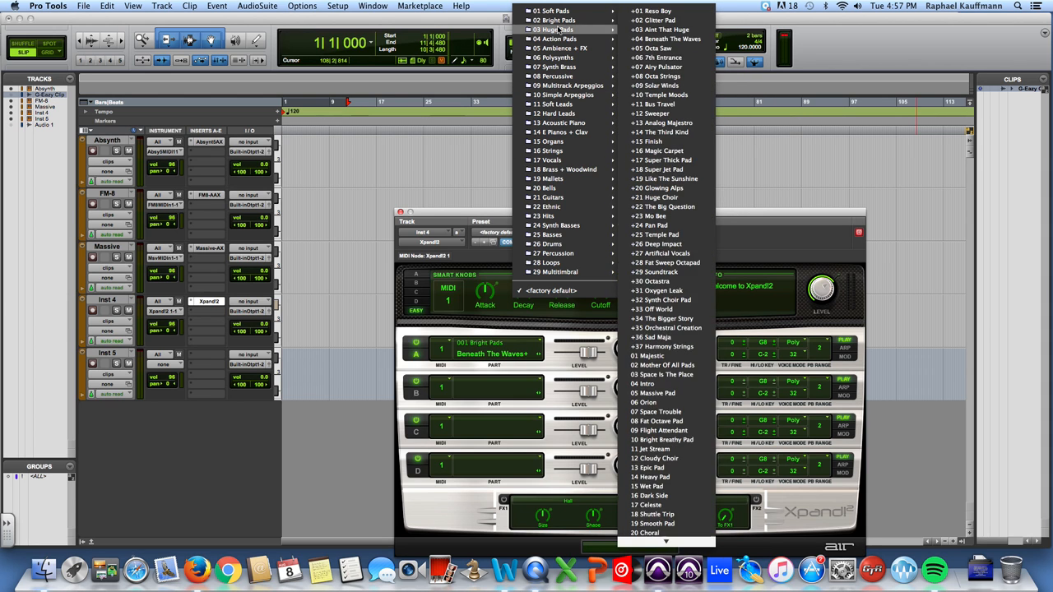
{"action": "mouse_move", "coordinate": [560, 243]}
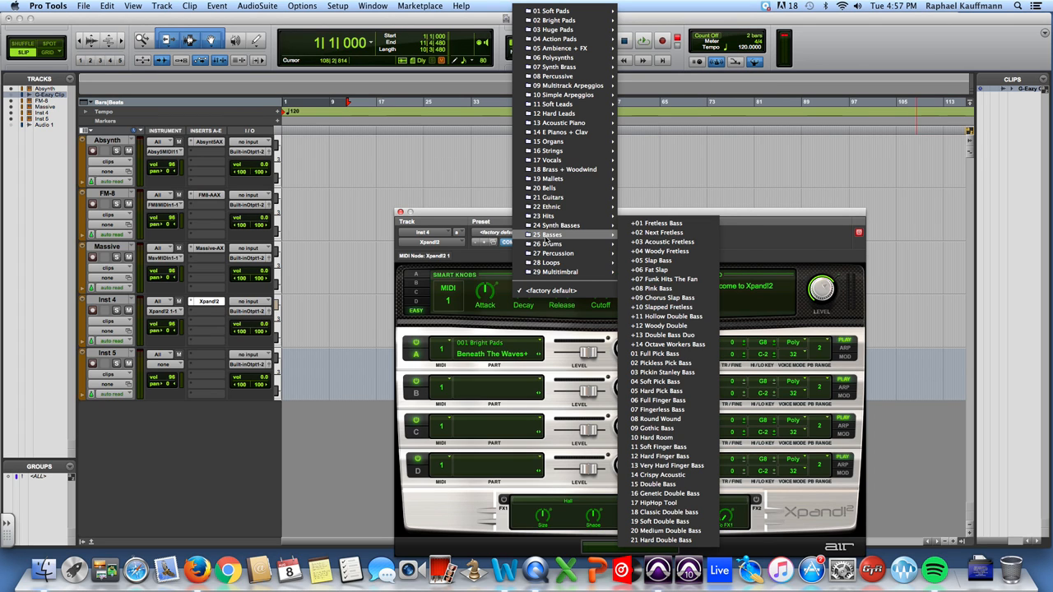
{"action": "mouse_move", "coordinate": [545, 264]}
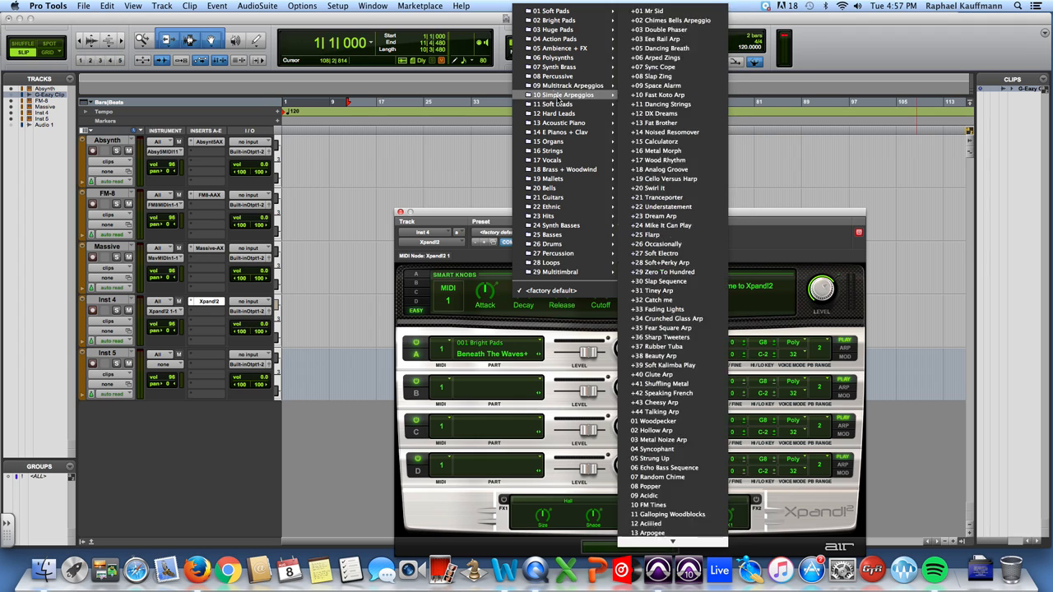
{"action": "left_click", "coordinate": [668, 19]}
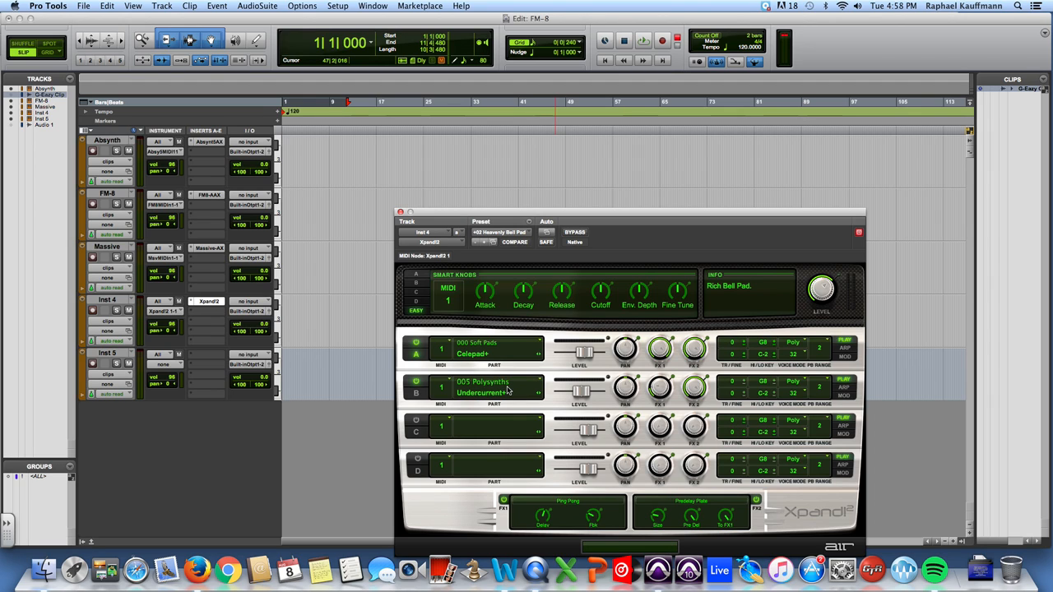
- Browse the sound categories available for Part A, keeping Celepad+ from 000 Soft Pads
{"action": "left_click", "coordinate": [542, 384]}
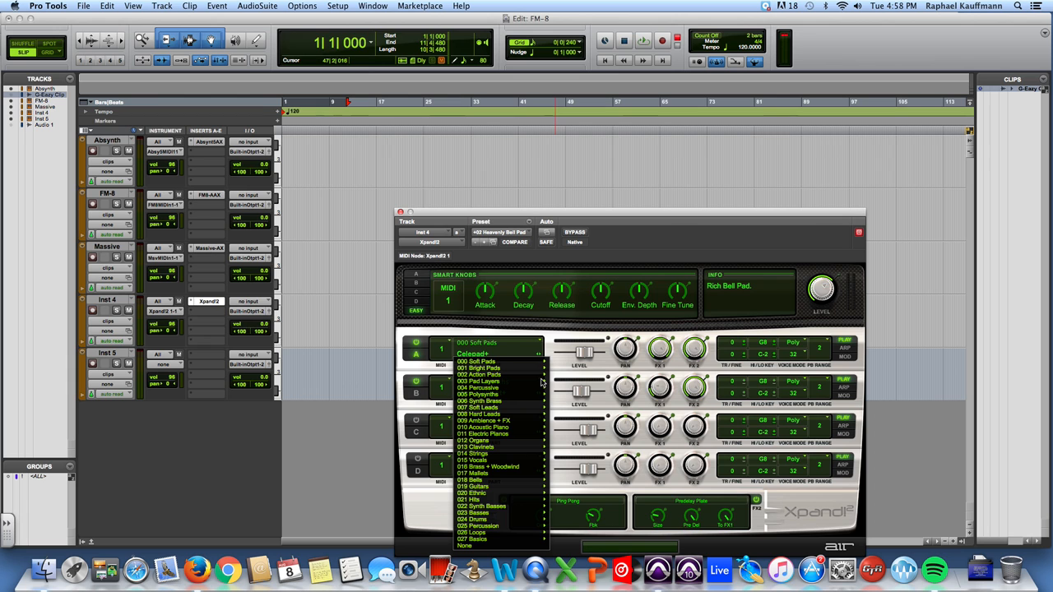
{"action": "mouse_move", "coordinate": [539, 383]}
{"action": "mouse_move", "coordinate": [516, 365]}
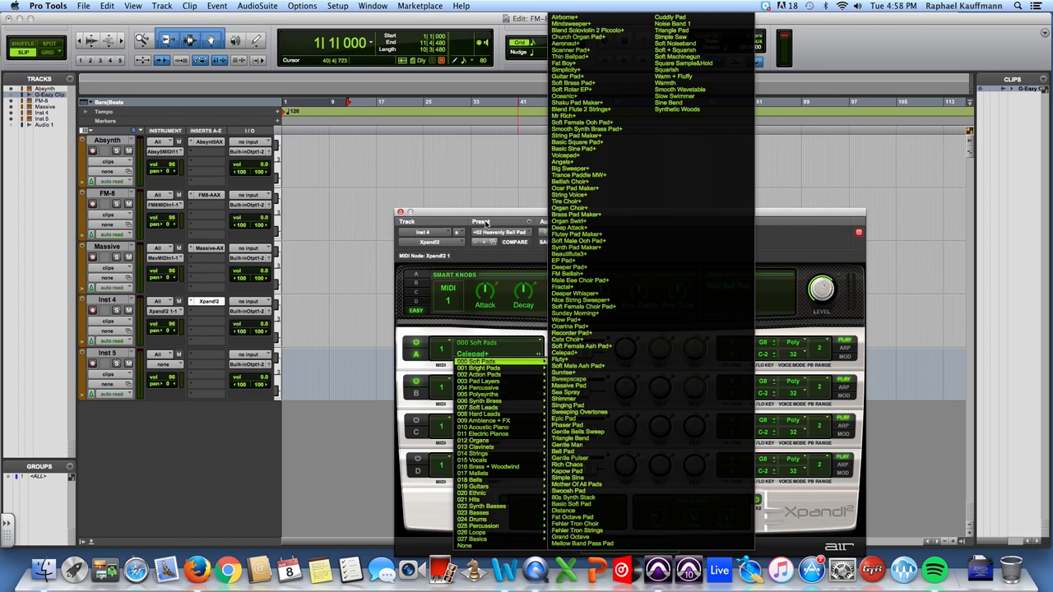
{"action": "left_click", "coordinate": [575, 353]}
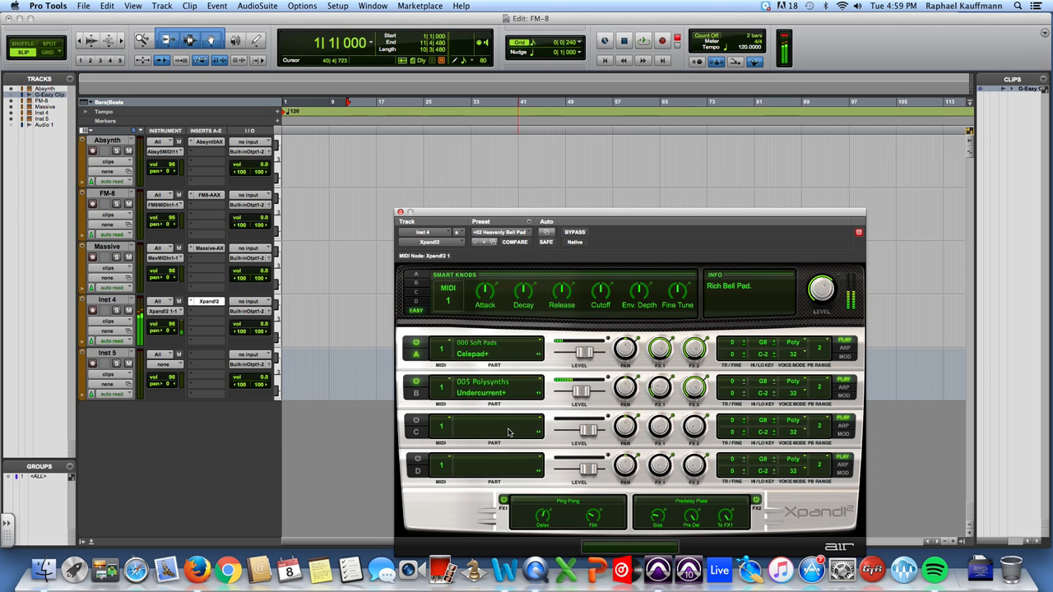
- Load Timpani Low Velo from 025 Percussion into Part C and switch Part C on
{"action": "left_click", "coordinate": [541, 421]}
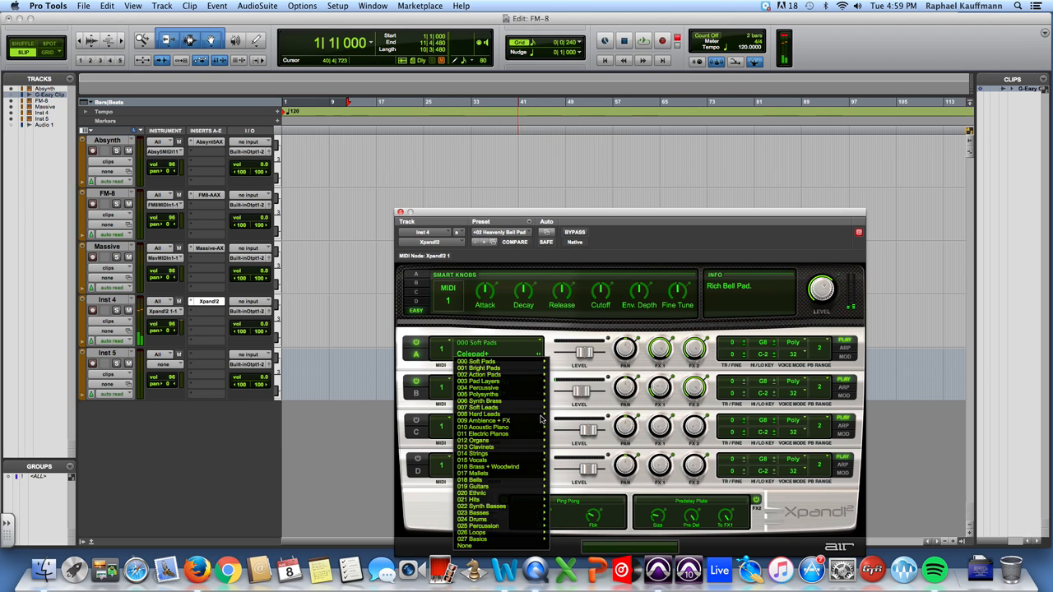
{"action": "mouse_move", "coordinate": [510, 528]}
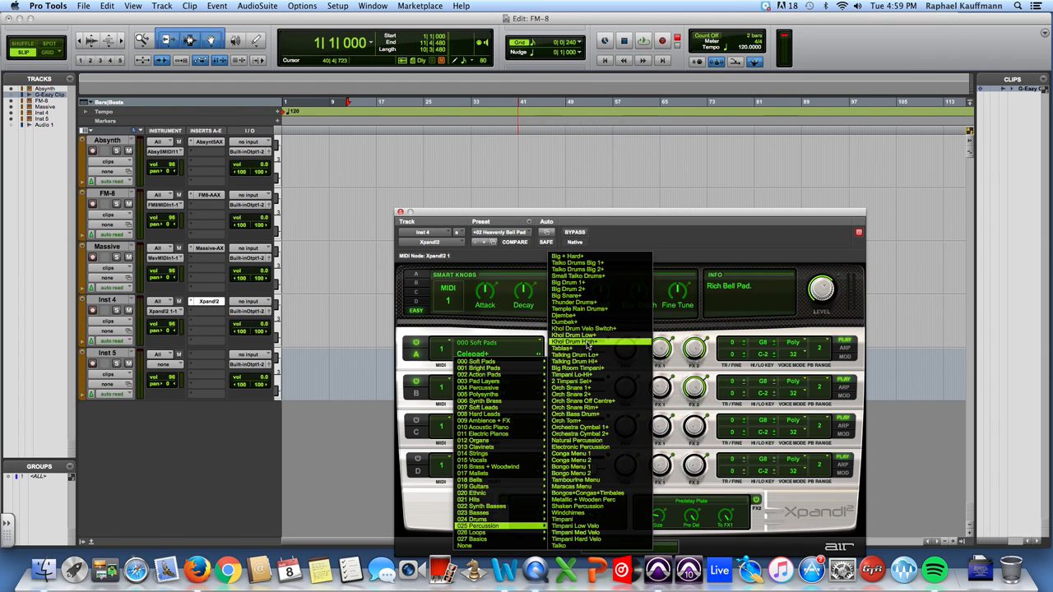
{"action": "left_click", "coordinate": [582, 526]}
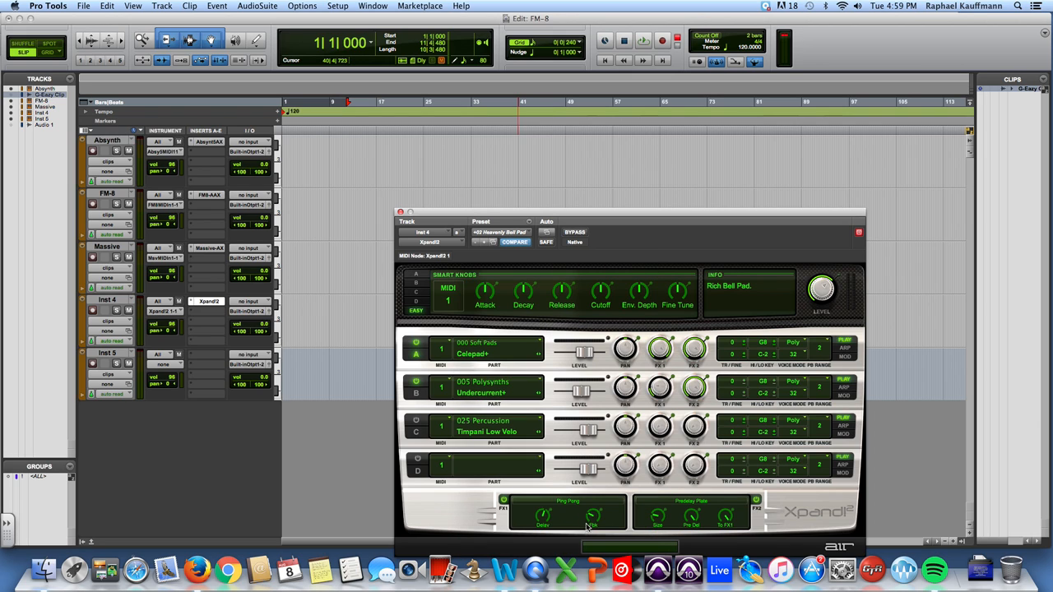
{"action": "left_click", "coordinate": [417, 420]}
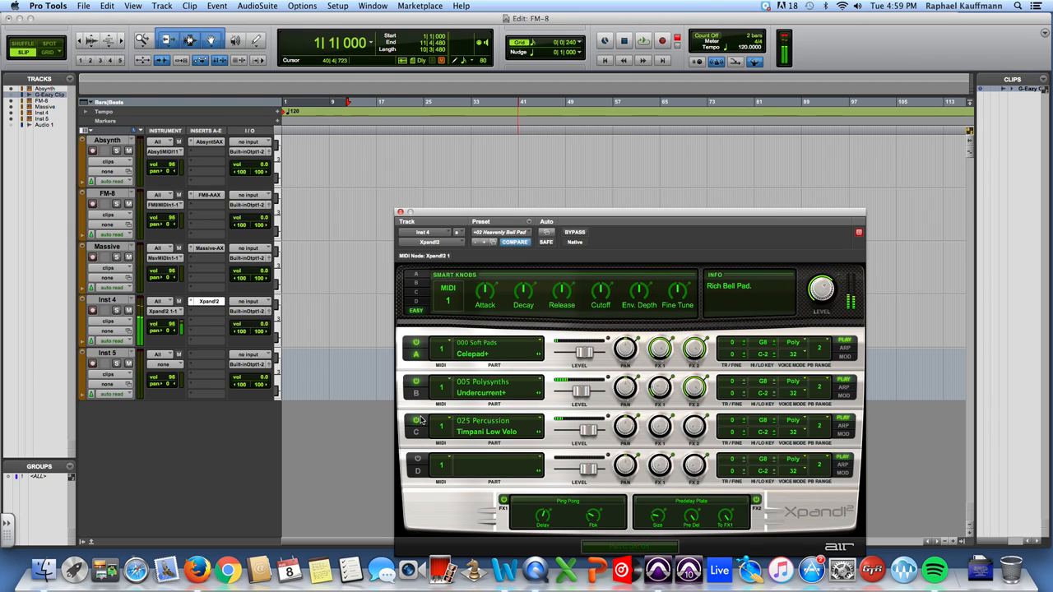
- Compare the layered sounds by switching Parts B, A and C off and back on
{"action": "left_click", "coordinate": [415, 381]}
{"action": "left_click", "coordinate": [416, 345]}
{"action": "left_click", "coordinate": [416, 345]}
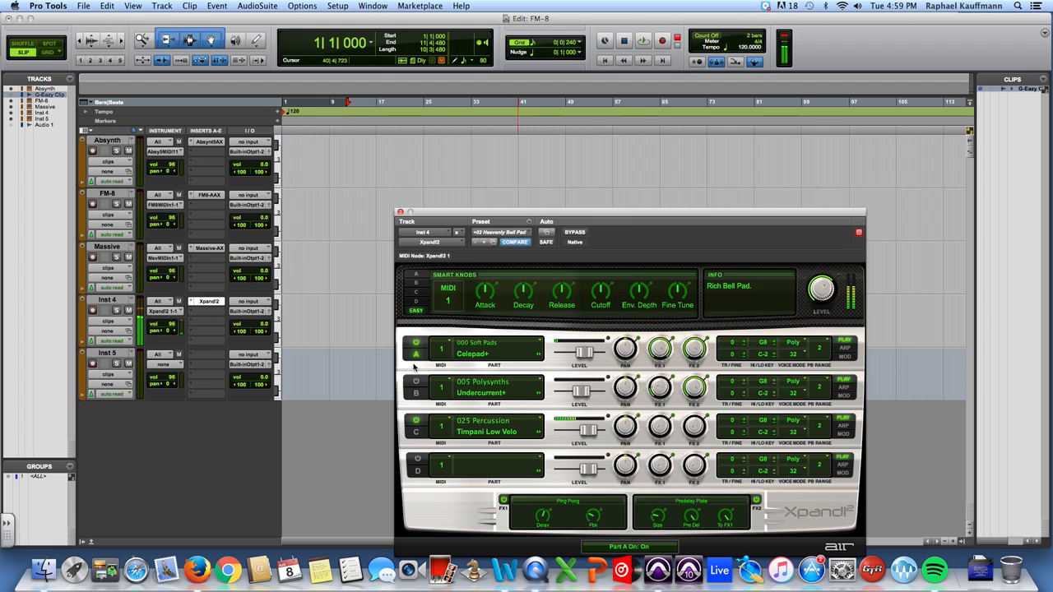
{"action": "left_click", "coordinate": [414, 393]}
{"action": "left_click", "coordinate": [413, 421]}
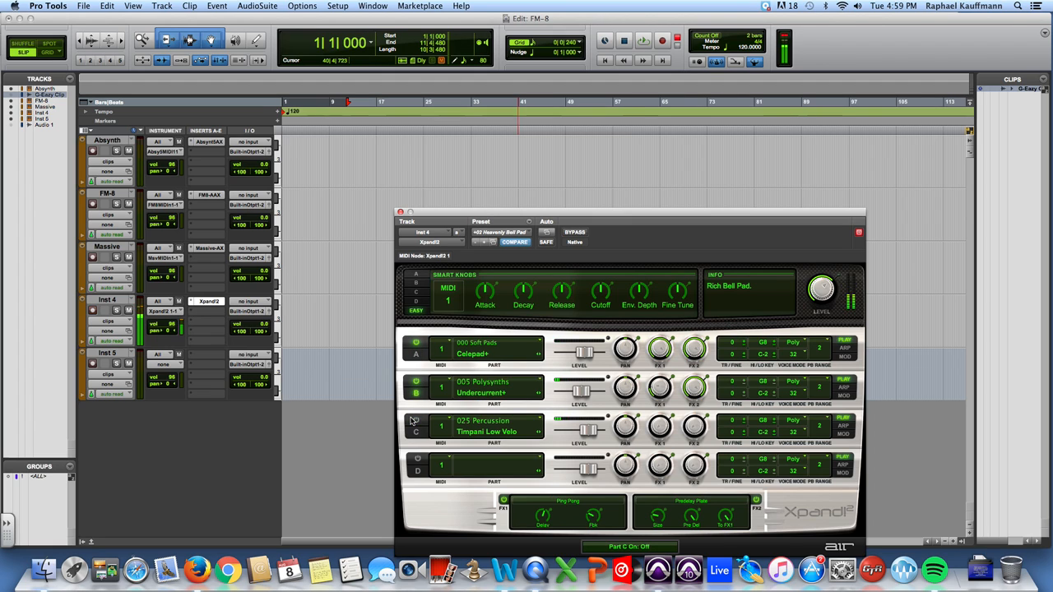
{"action": "left_click", "coordinate": [413, 421]}
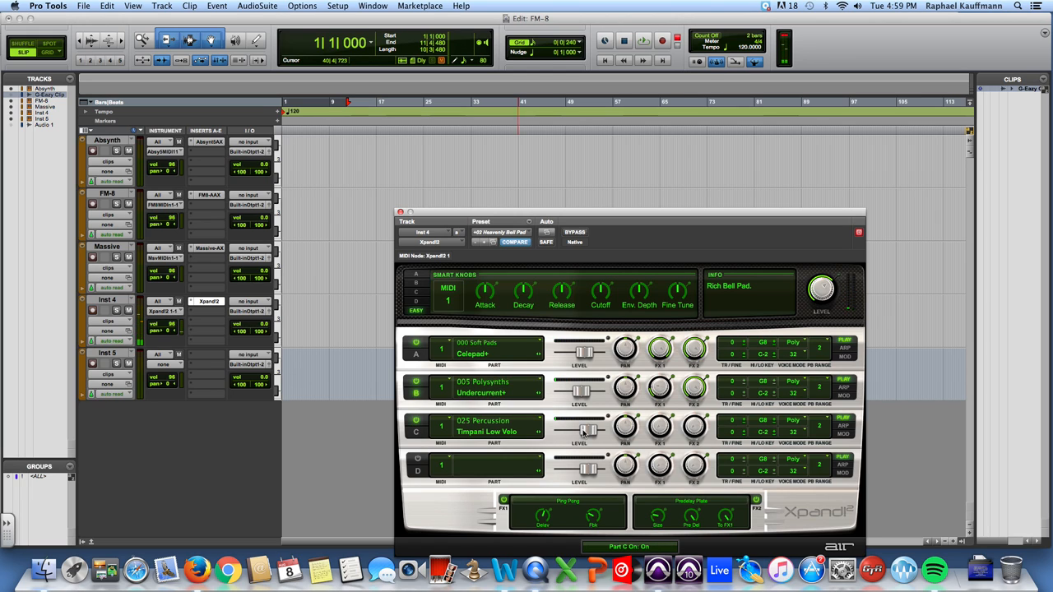
- Lower Part C's level, settling slightly above -25.1 dB, and raise its FX1 send
{"action": "left_click_drag", "start_coordinate": [585, 431], "coordinate": [565, 438]}
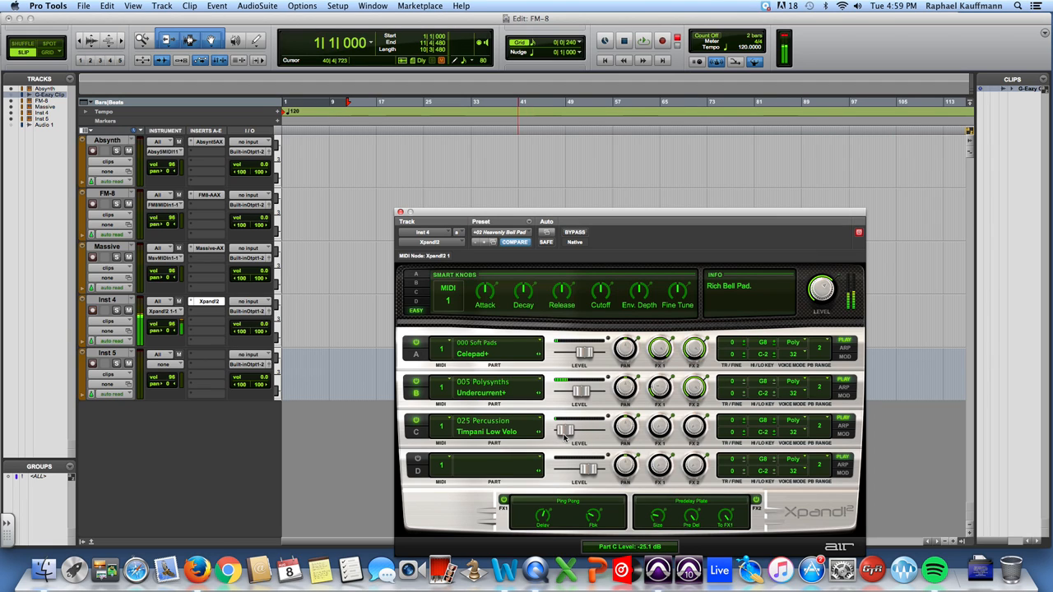
{"action": "left_click_drag", "start_coordinate": [564, 438], "coordinate": [573, 436]}
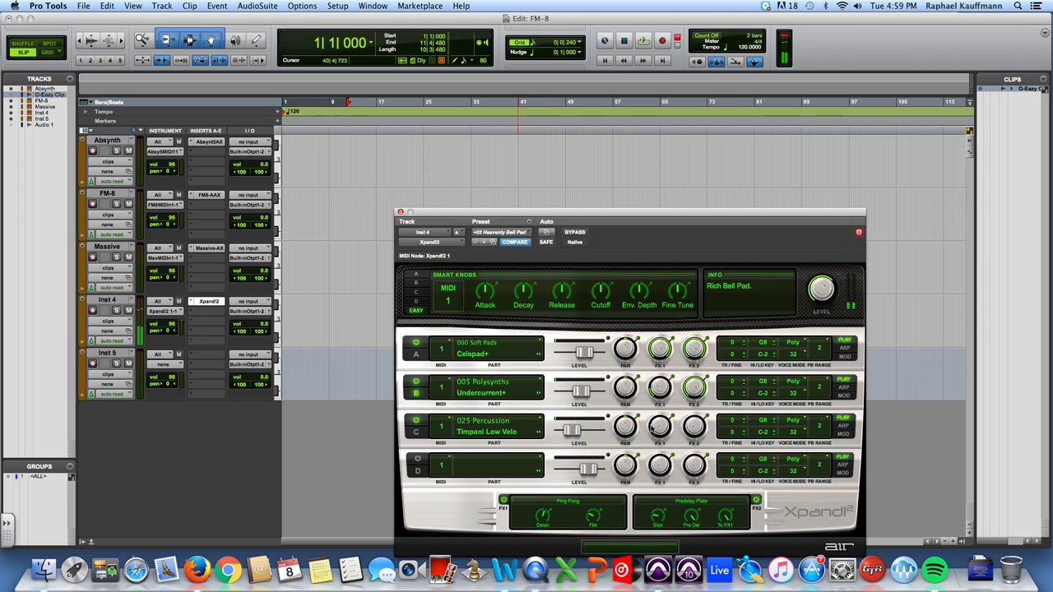
{"action": "left_click_drag", "start_coordinate": [658, 433], "coordinate": [658, 331]}
- Examine the smart knobs and sound descriptions of Parts A, B and C in turn
{"action": "left_click", "coordinate": [417, 352]}
{"action": "left_click", "coordinate": [417, 394]}
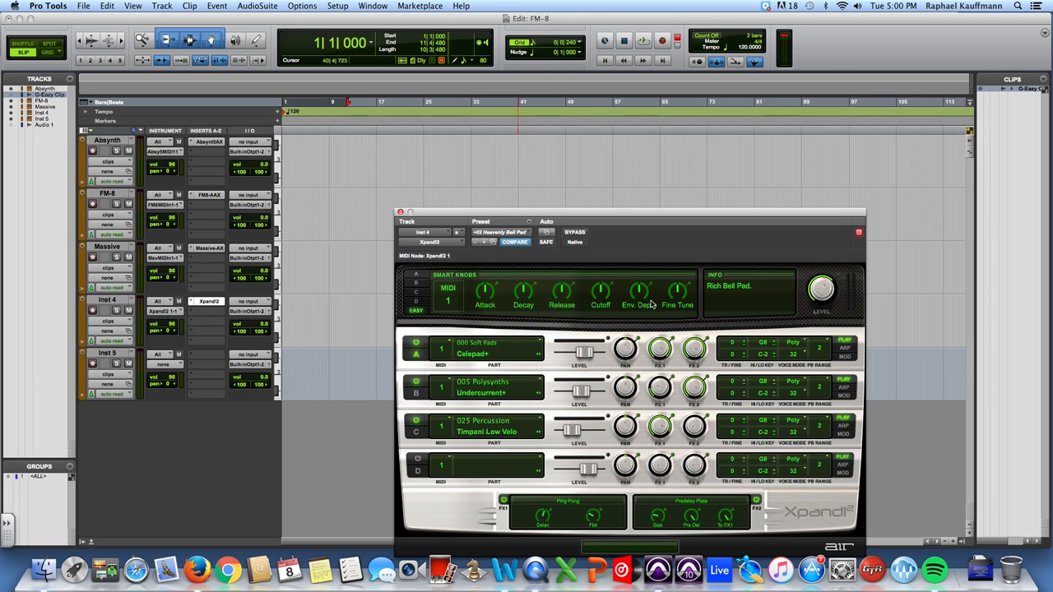
{"action": "left_click", "coordinate": [417, 428]}
{"action": "left_click", "coordinate": [415, 278]}
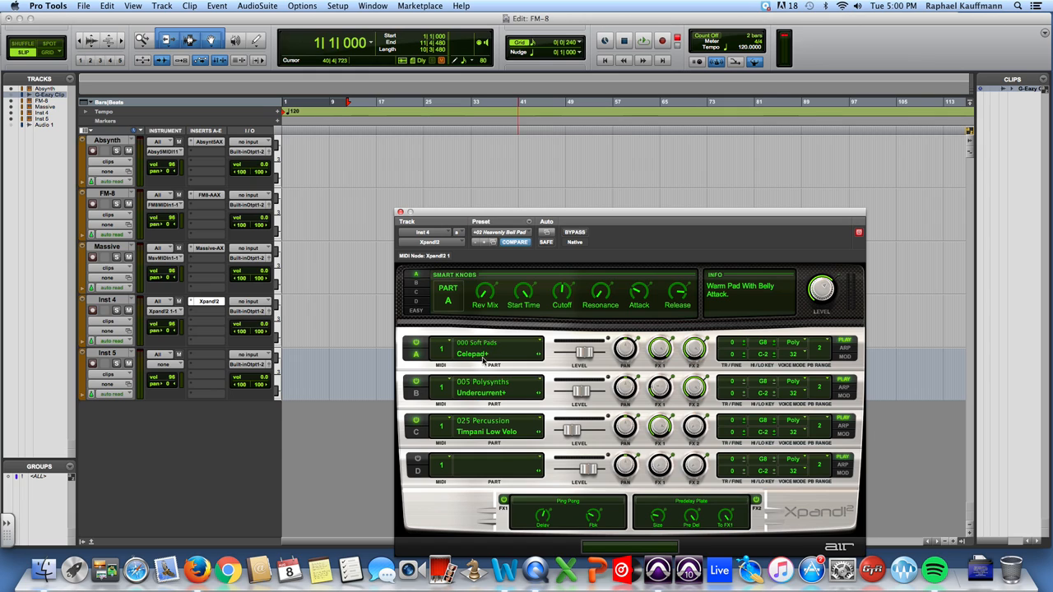
{"action": "left_click", "coordinate": [415, 286]}
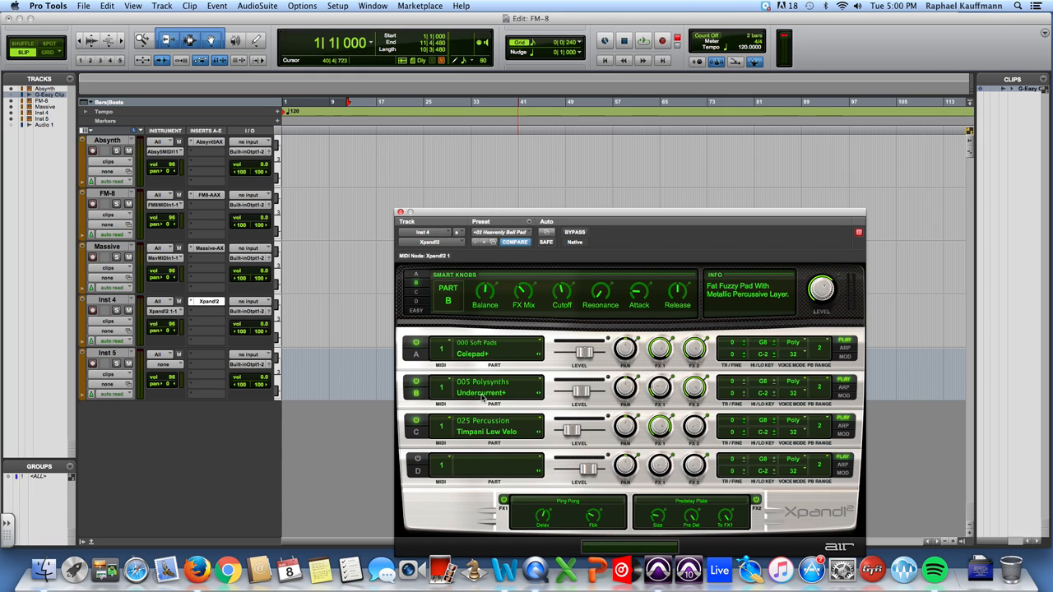
{"action": "left_click", "coordinate": [416, 293]}
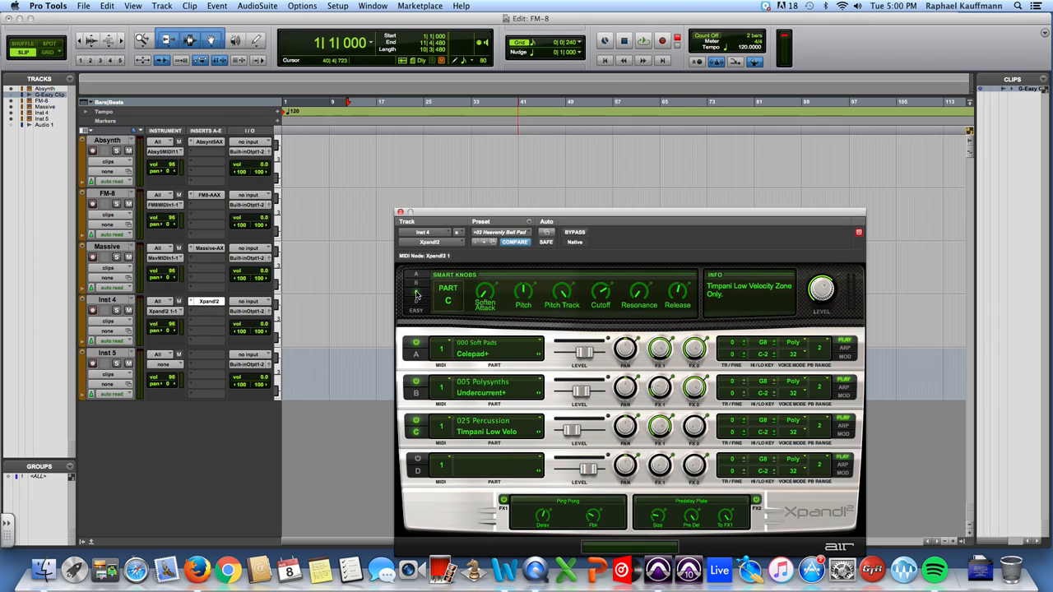
- Switch Parts B and C off and raise the Resonance smart knob for Part A
{"action": "left_click", "coordinate": [417, 384]}
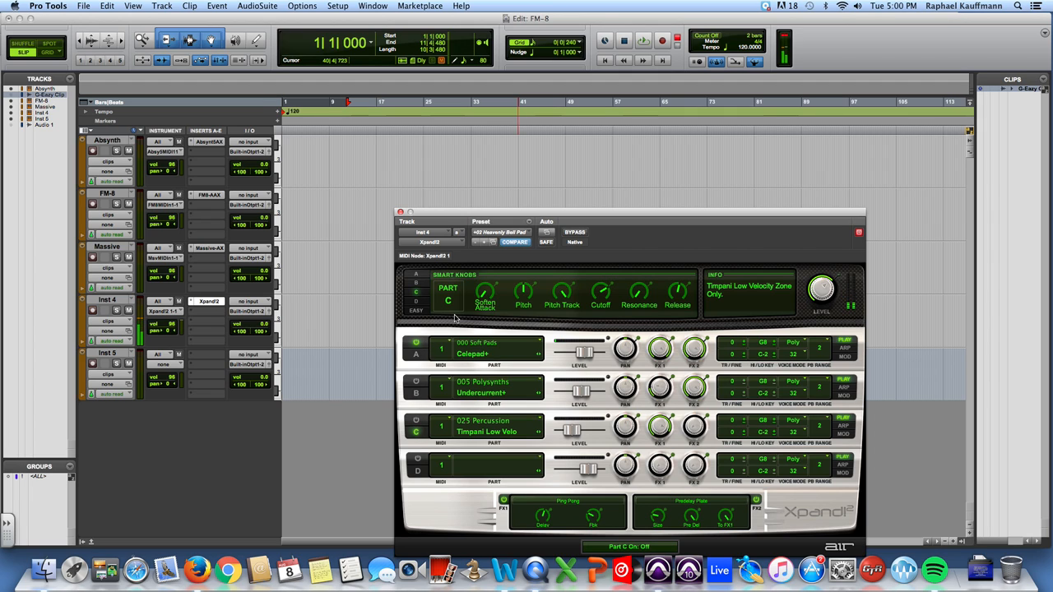
{"action": "left_click", "coordinate": [417, 276]}
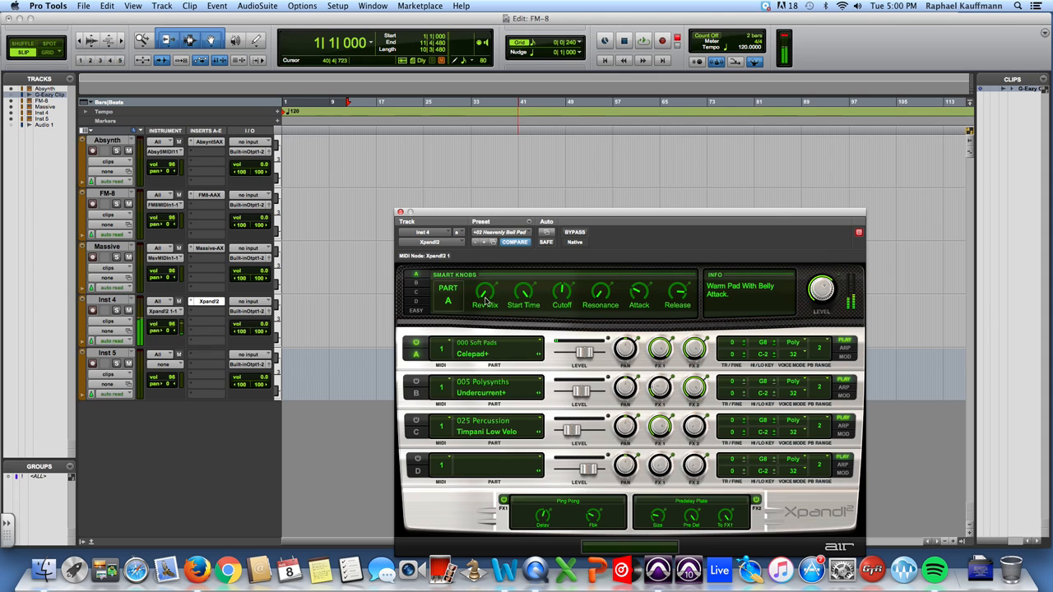
{"action": "left_click_drag", "start_coordinate": [600, 295], "coordinate": [601, 255]}
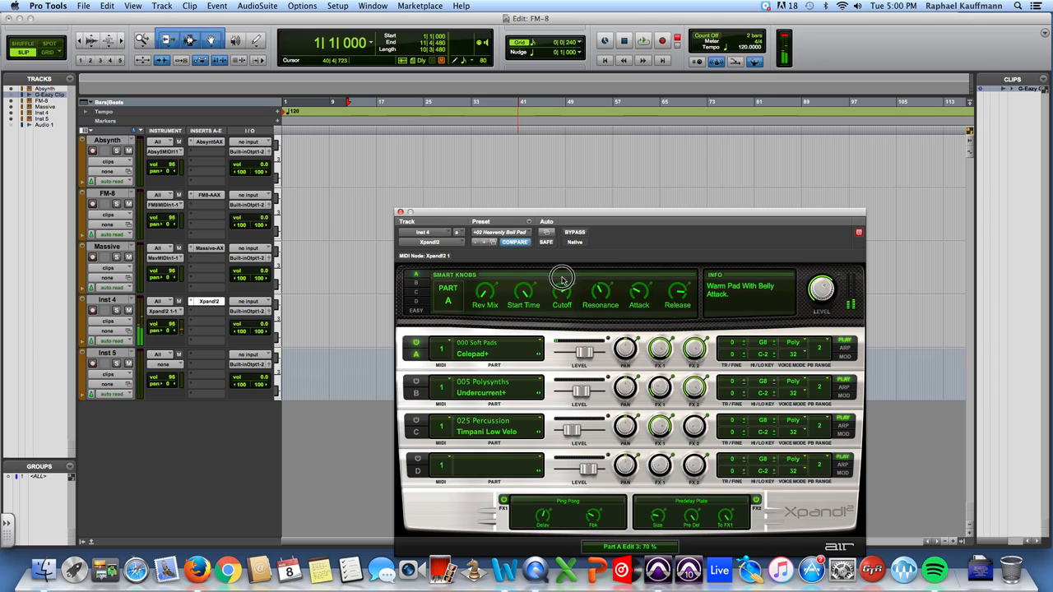
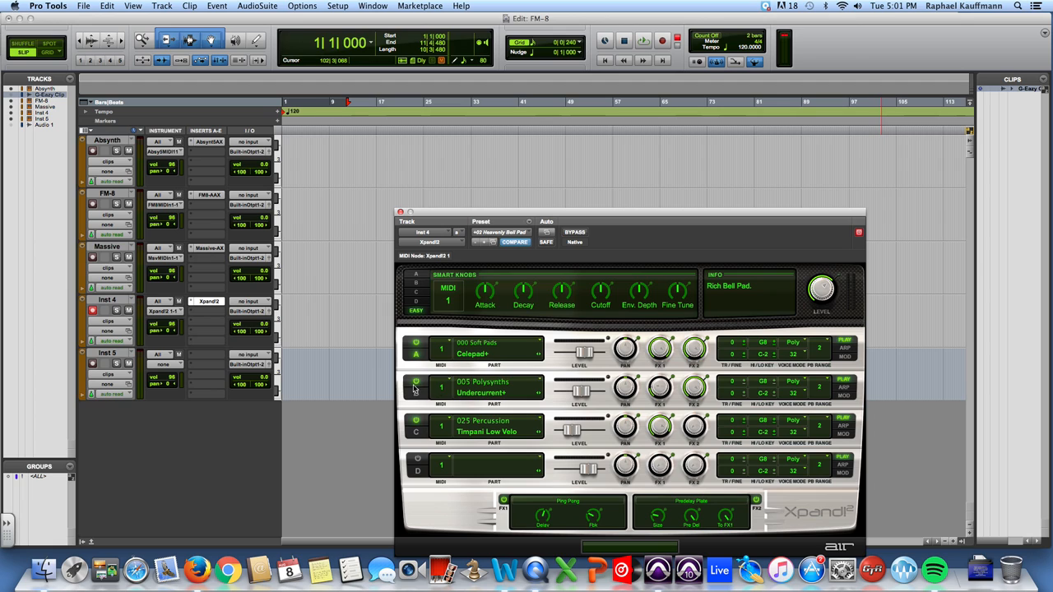
- With Parts B and C switched off, set Part A's arpeggiator rate to 16, keeping the Play Order mode
{"action": "left_click", "coordinate": [415, 382]}
{"action": "left_click", "coordinate": [416, 420]}
{"action": "left_click", "coordinate": [844, 348]}
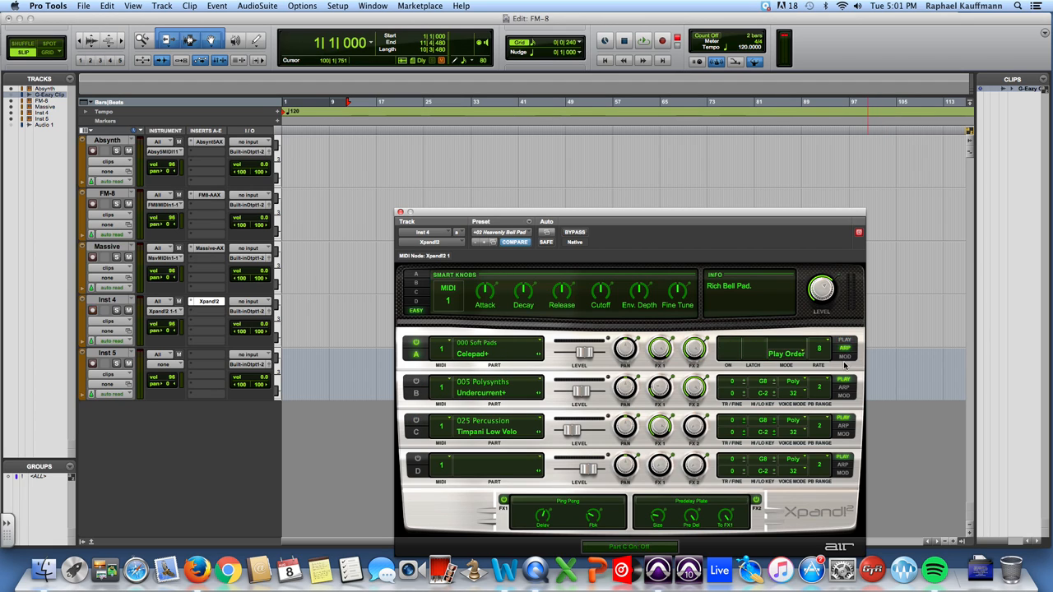
{"action": "left_click", "coordinate": [794, 355]}
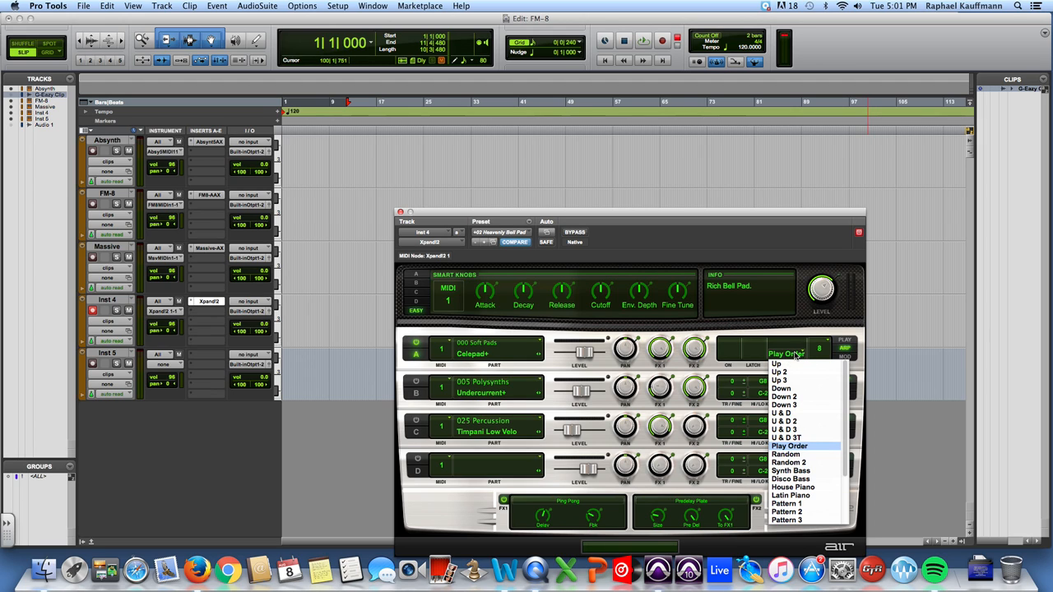
{"action": "left_click", "coordinate": [798, 333]}
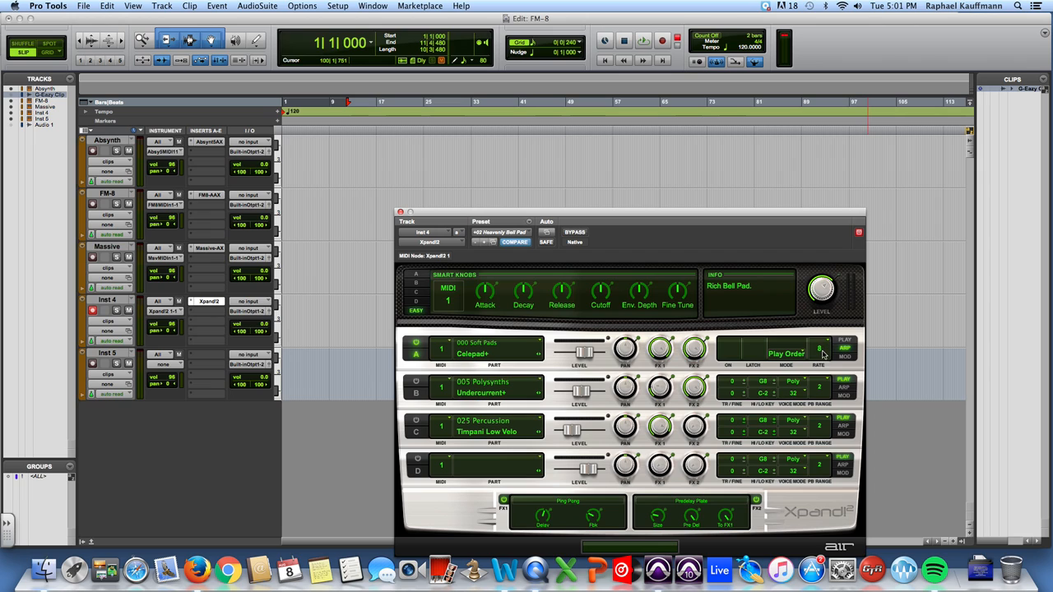
{"action": "left_click", "coordinate": [822, 352]}
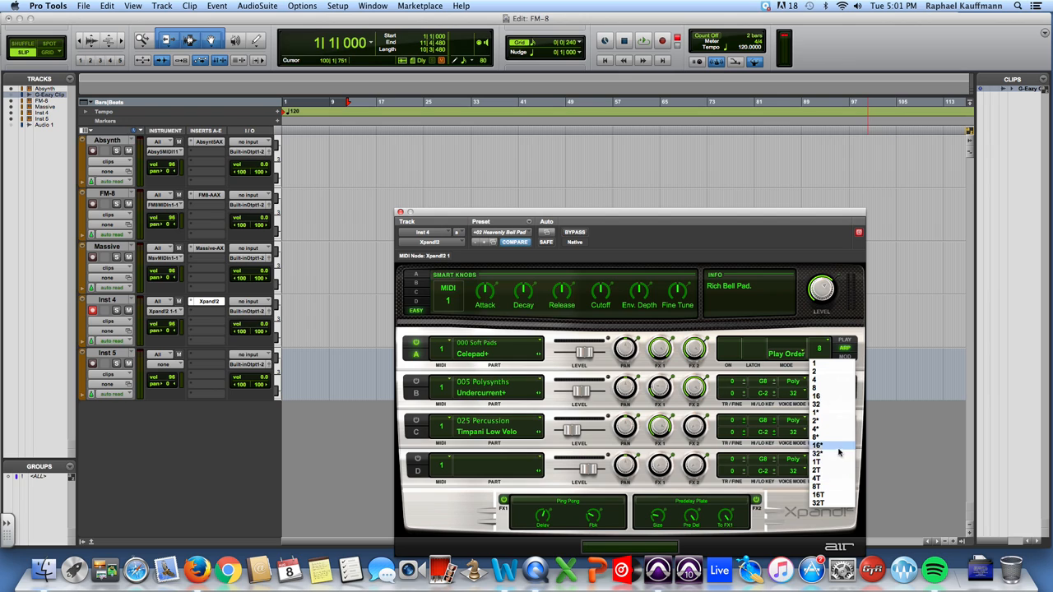
{"action": "left_click", "coordinate": [837, 397]}
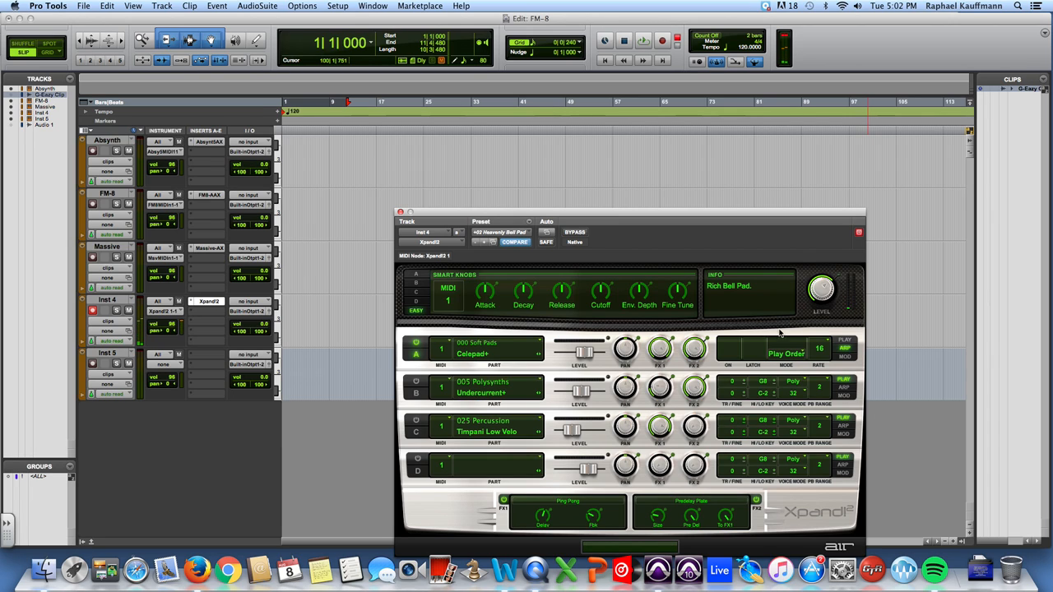
- Switch Part A off and toggle its arpeggiator on and back off
{"action": "left_click", "coordinate": [416, 343]}
{"action": "left_click", "coordinate": [729, 349]}
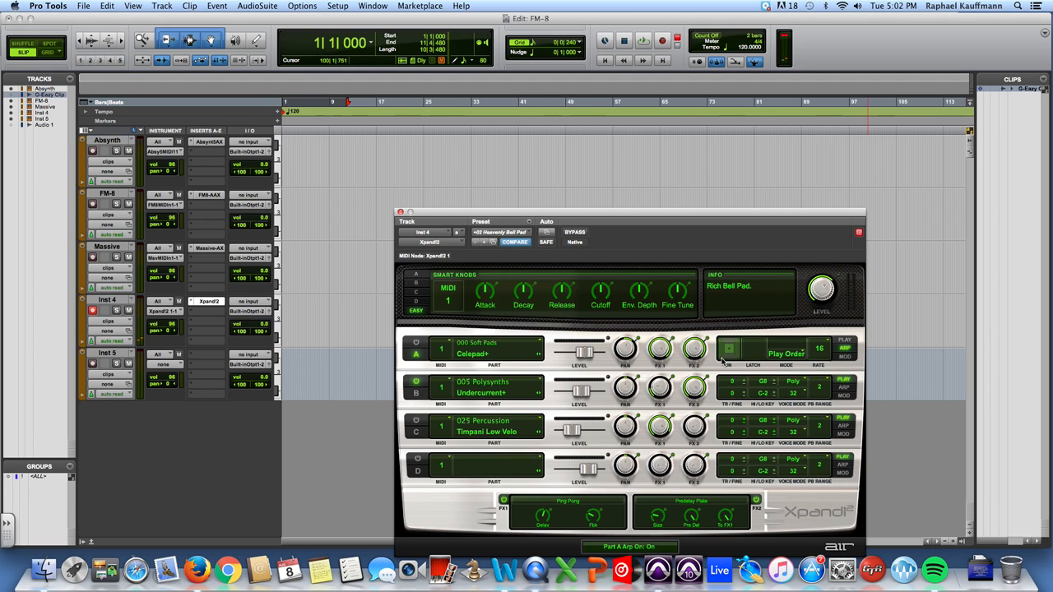
{"action": "left_click", "coordinate": [729, 348]}
- Turn on Part B's arpeggiator with rate 16 and mode U & D, and return Part A to its play settings
{"action": "left_click", "coordinate": [844, 387]}
{"action": "left_click", "coordinate": [844, 340]}
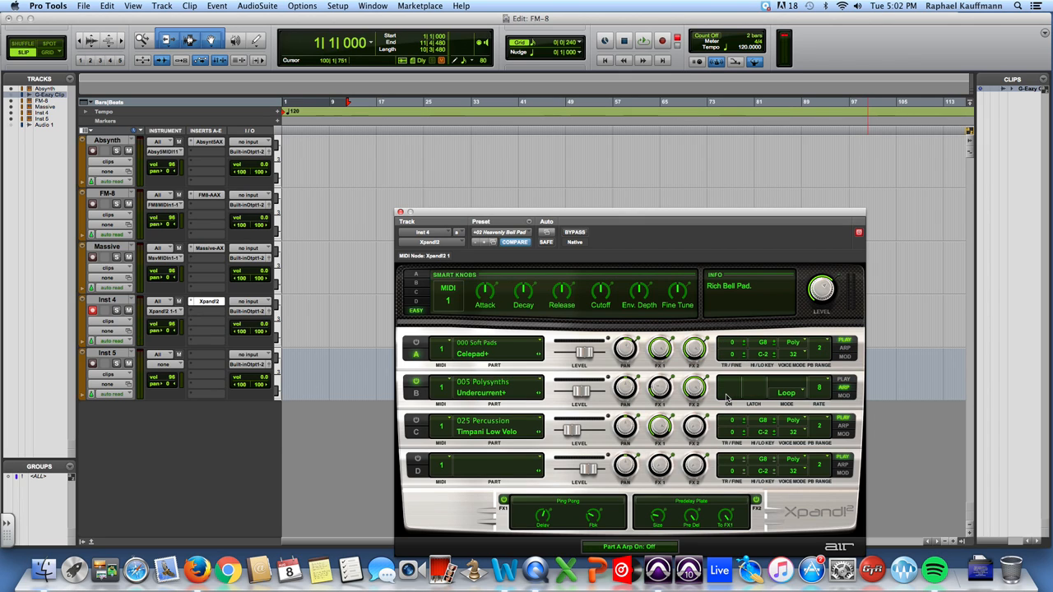
{"action": "left_click", "coordinate": [728, 391]}
{"action": "left_click", "coordinate": [820, 388]}
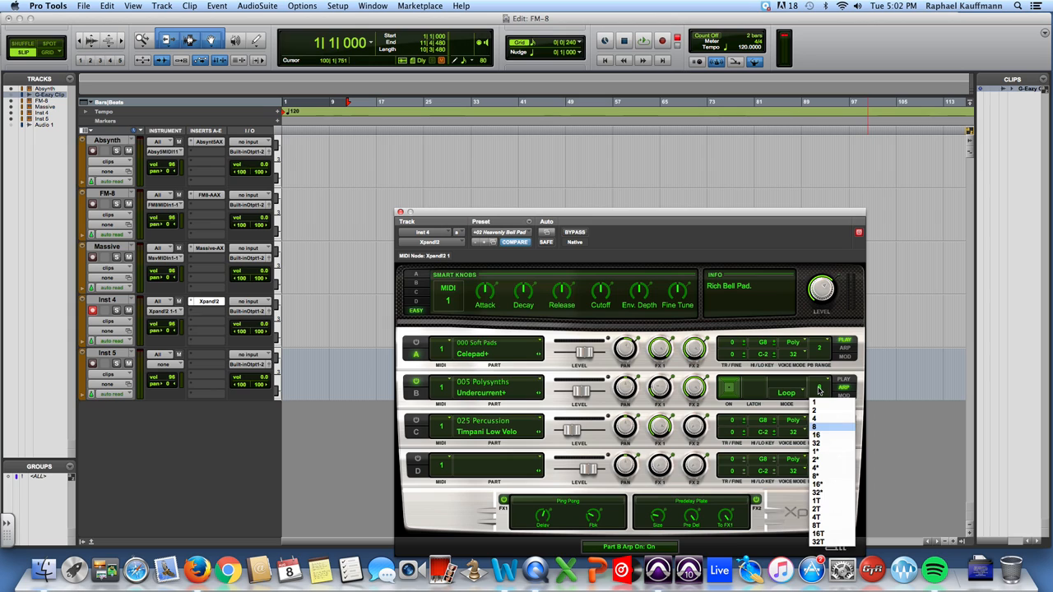
{"action": "left_click", "coordinate": [819, 435]}
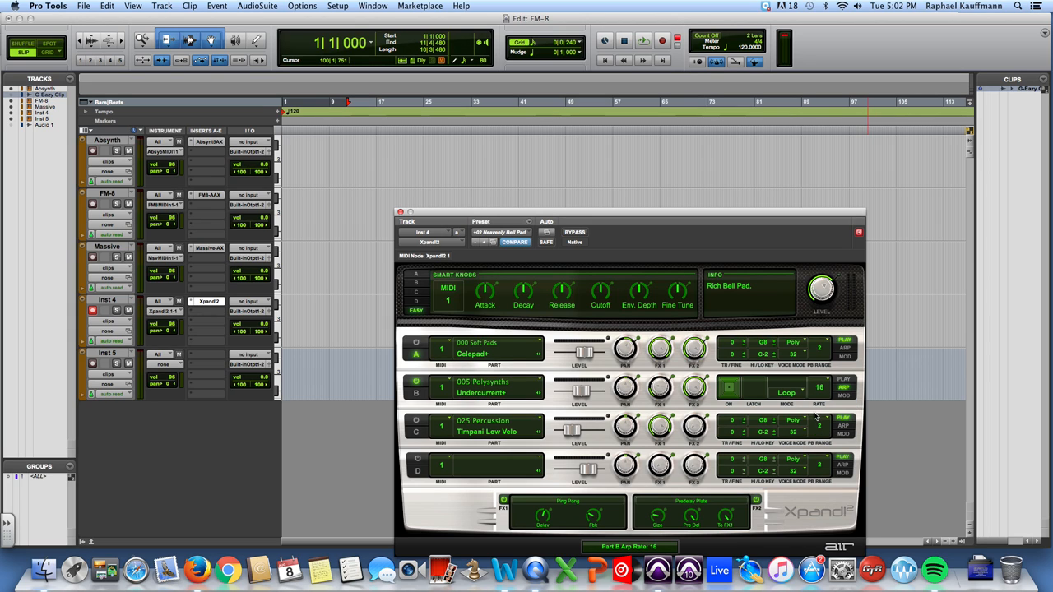
{"action": "left_click", "coordinate": [791, 394]}
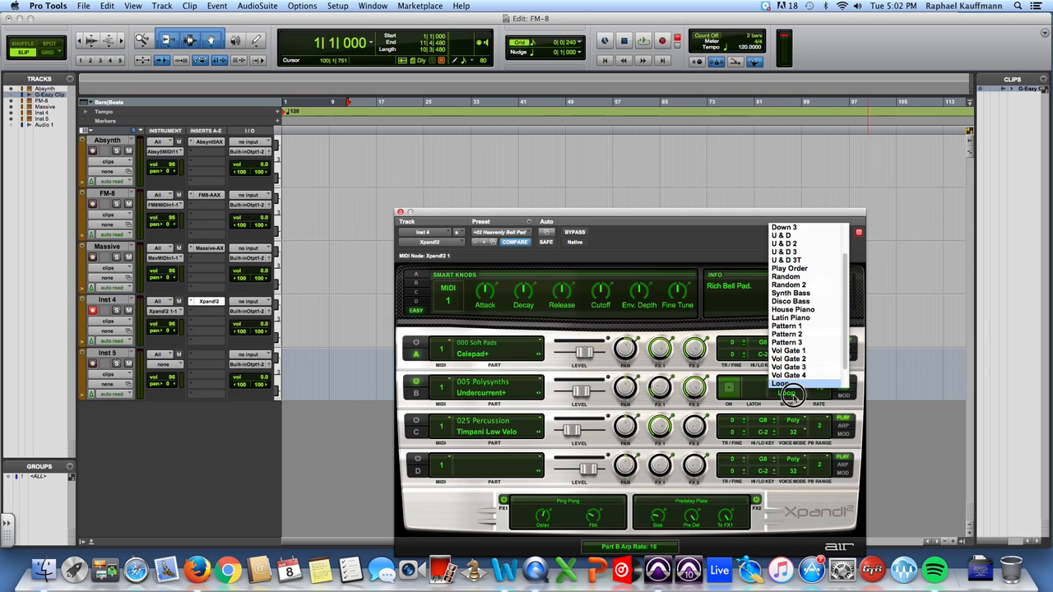
{"action": "left_click", "coordinate": [781, 236]}
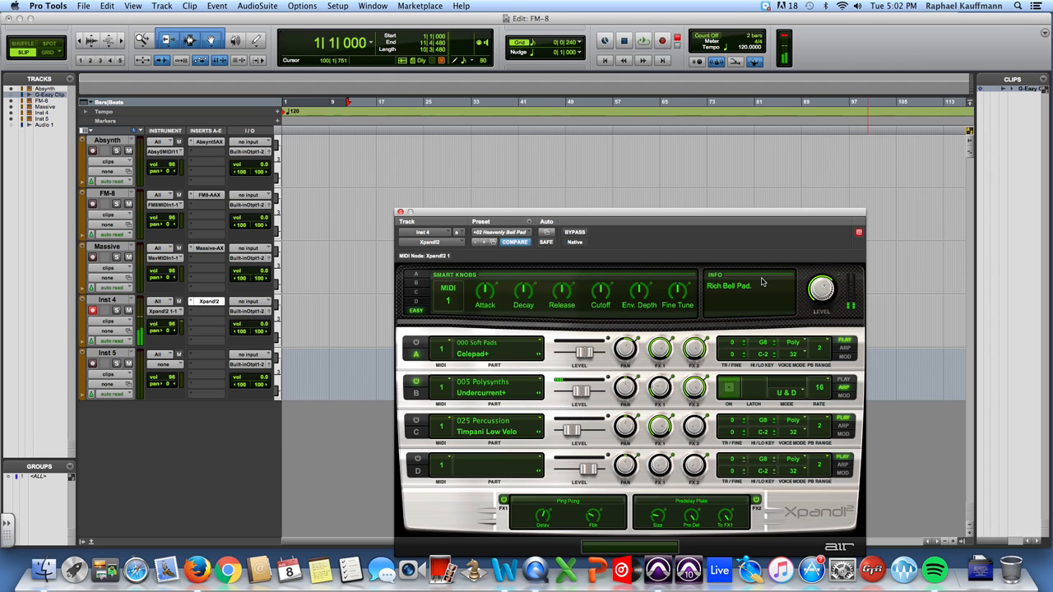
- Compare Part B with its arpeggiator off and on, and change the mode through Vol Gate 1 to Vol Gate 2
{"action": "left_click", "coordinate": [727, 389]}
{"action": "left_click", "coordinate": [728, 391]}
{"action": "left_click", "coordinate": [783, 392]}
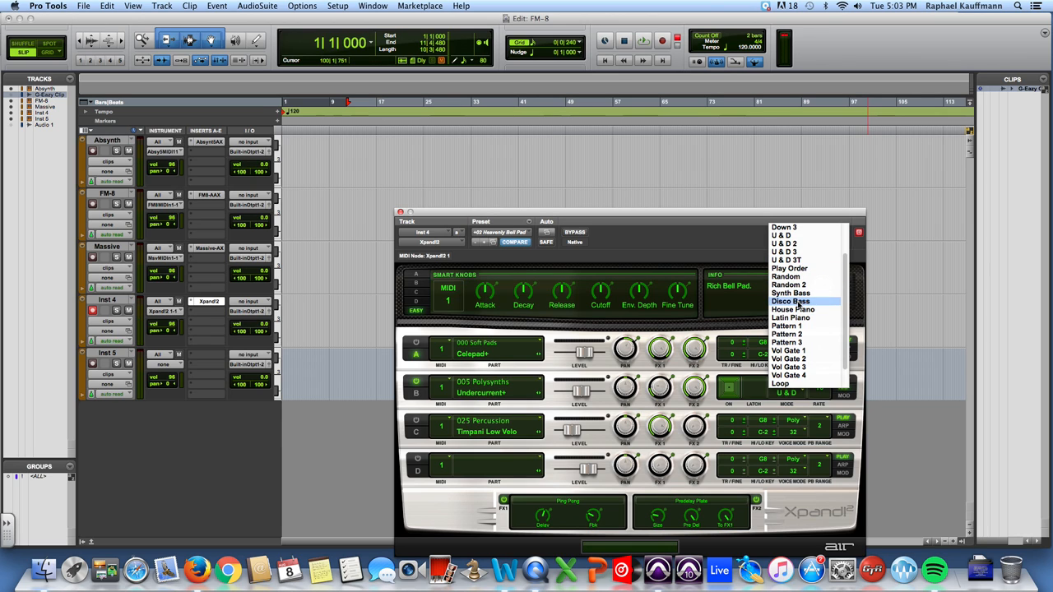
{"action": "left_click", "coordinate": [800, 351]}
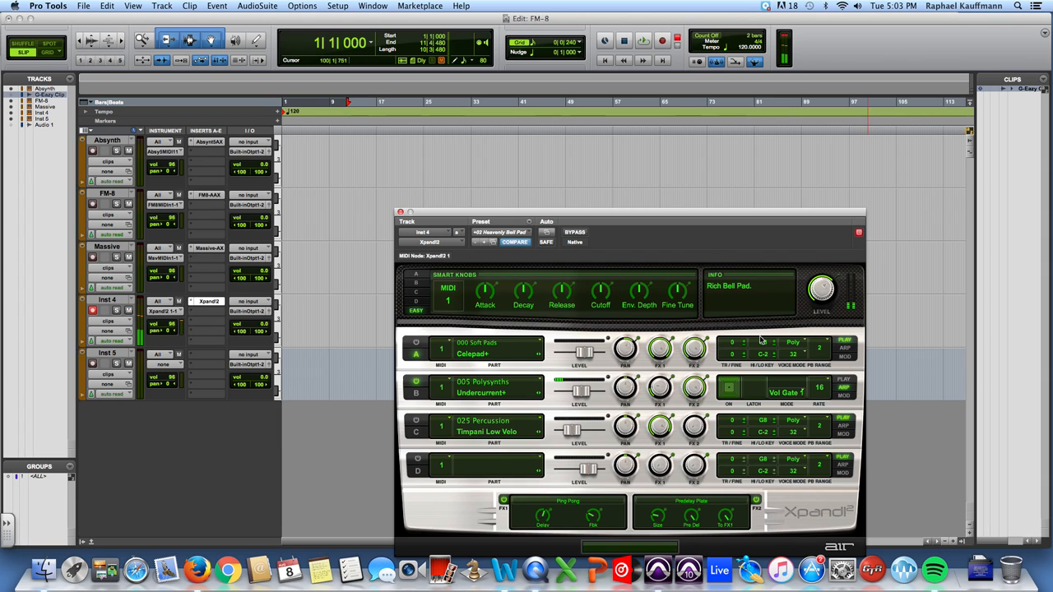
{"action": "left_click", "coordinate": [791, 392]}
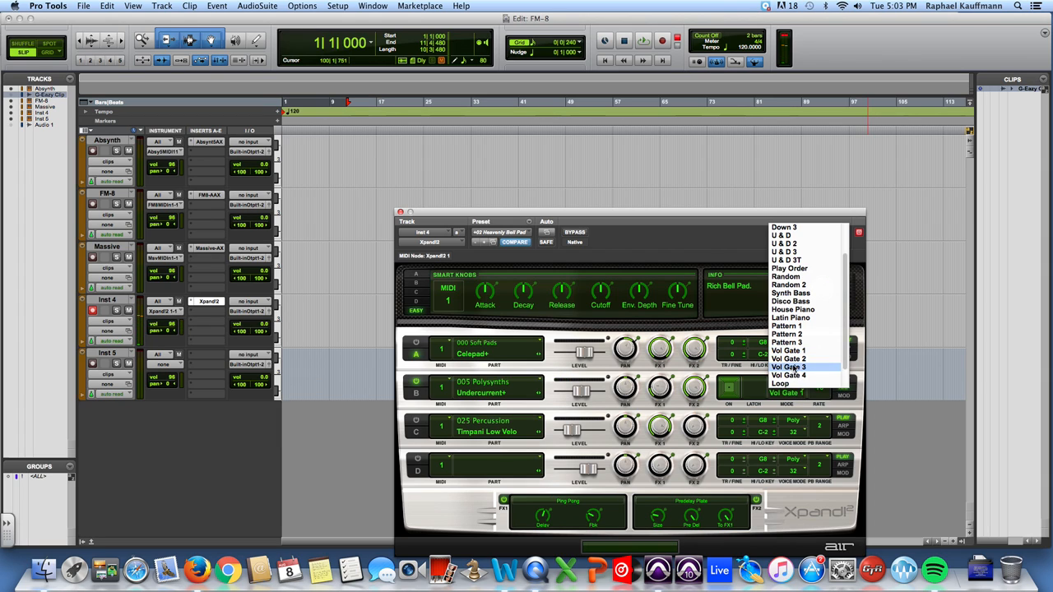
{"action": "left_click", "coordinate": [791, 360]}
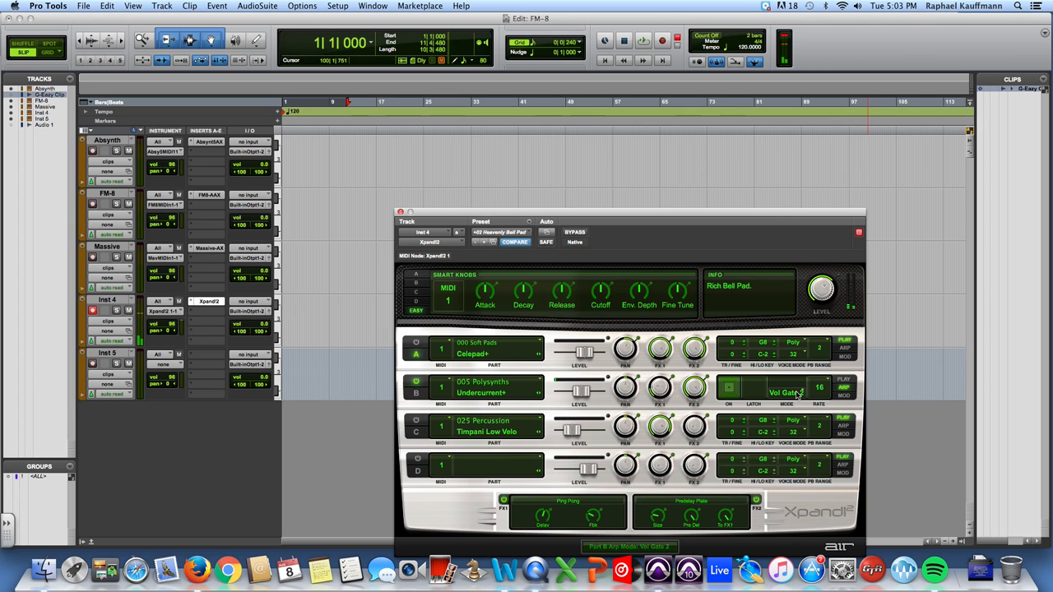
- Change Part B's arpeggiator mode to House Piano, followed by Play Order
{"action": "left_click", "coordinate": [796, 392]}
{"action": "left_click", "coordinate": [792, 310]}
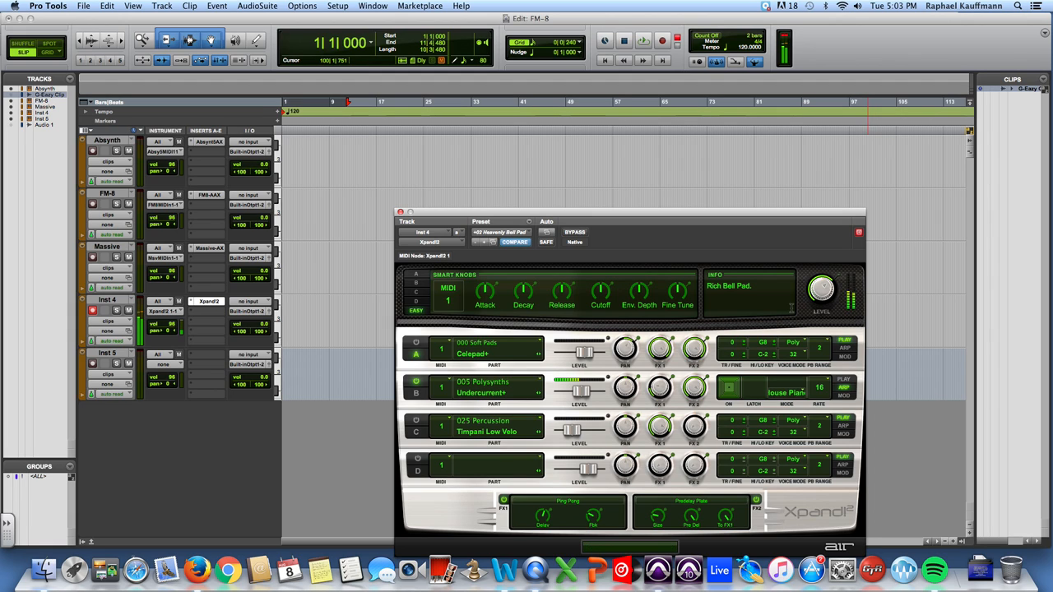
{"action": "left_click", "coordinate": [806, 392]}
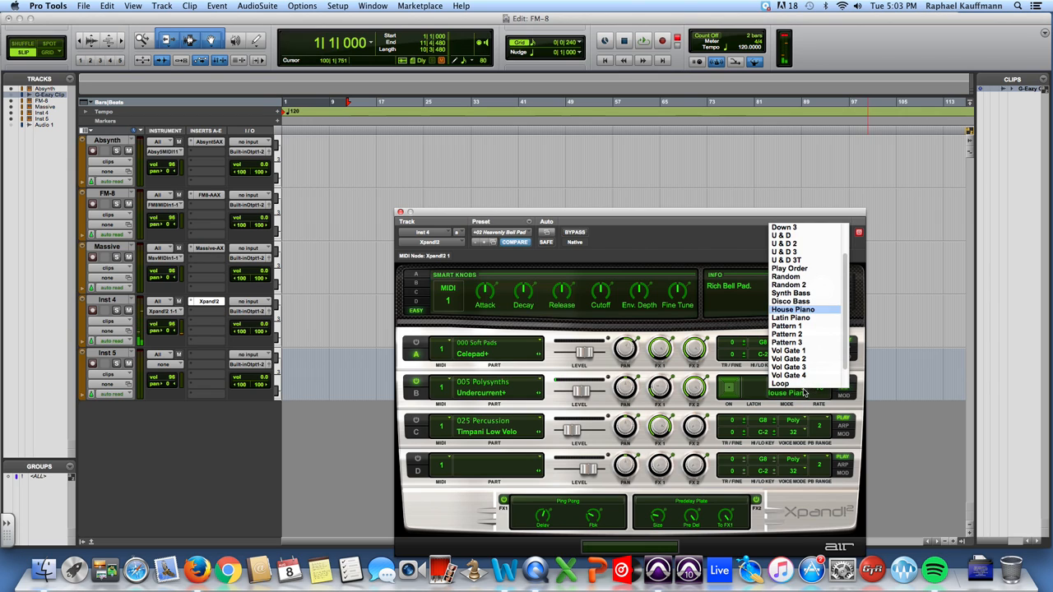
{"action": "left_click", "coordinate": [788, 269]}
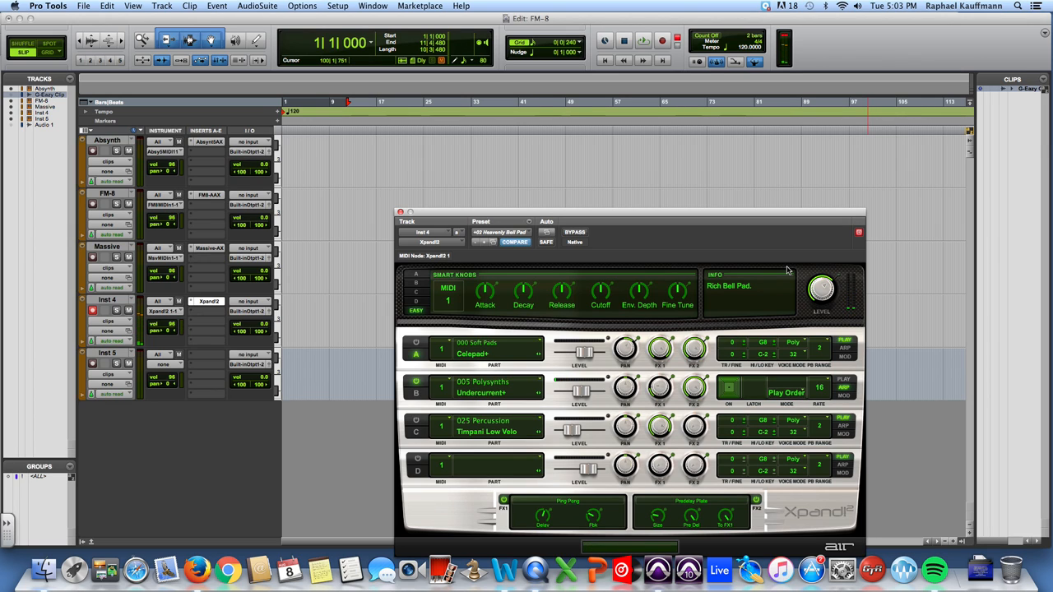
- Compare Part B's Play Order arpeggiator with latch on and off, and switch both latch and arpeggiator off
{"action": "left_click", "coordinate": [734, 384]}
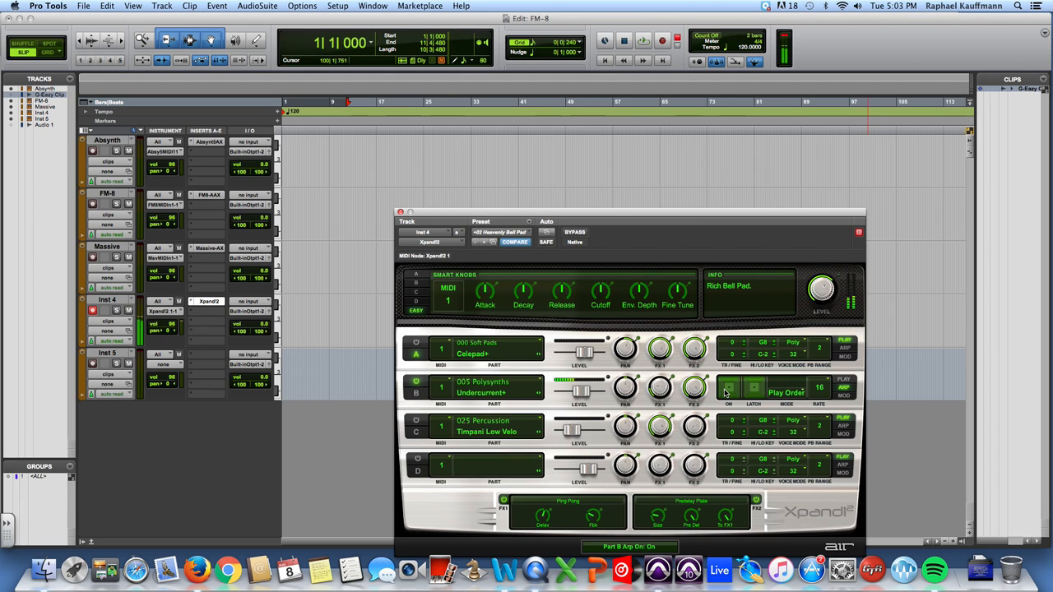
{"action": "left_click", "coordinate": [761, 393]}
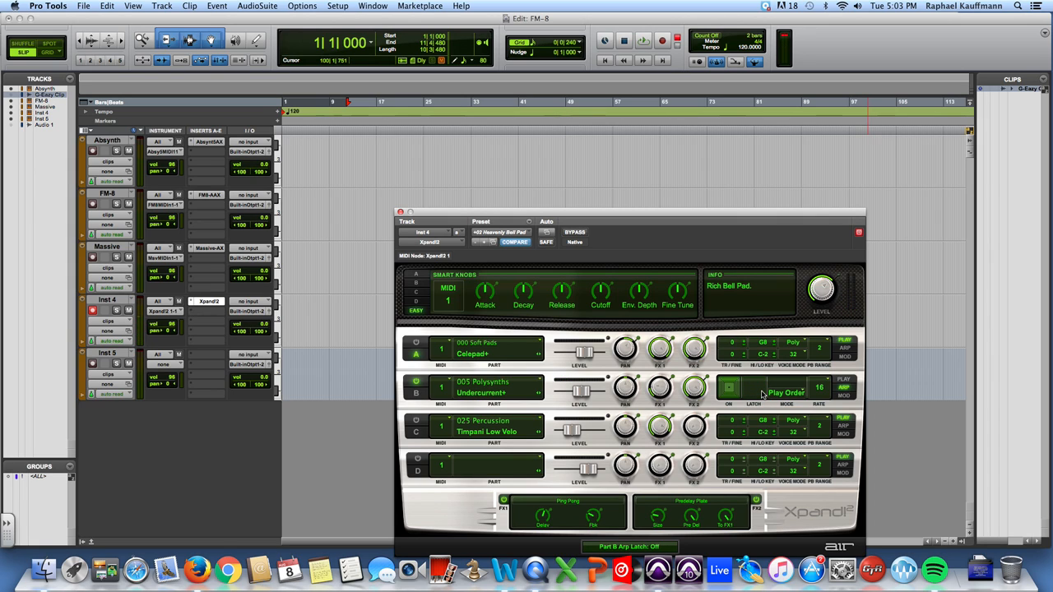
{"action": "left_click", "coordinate": [761, 393]}
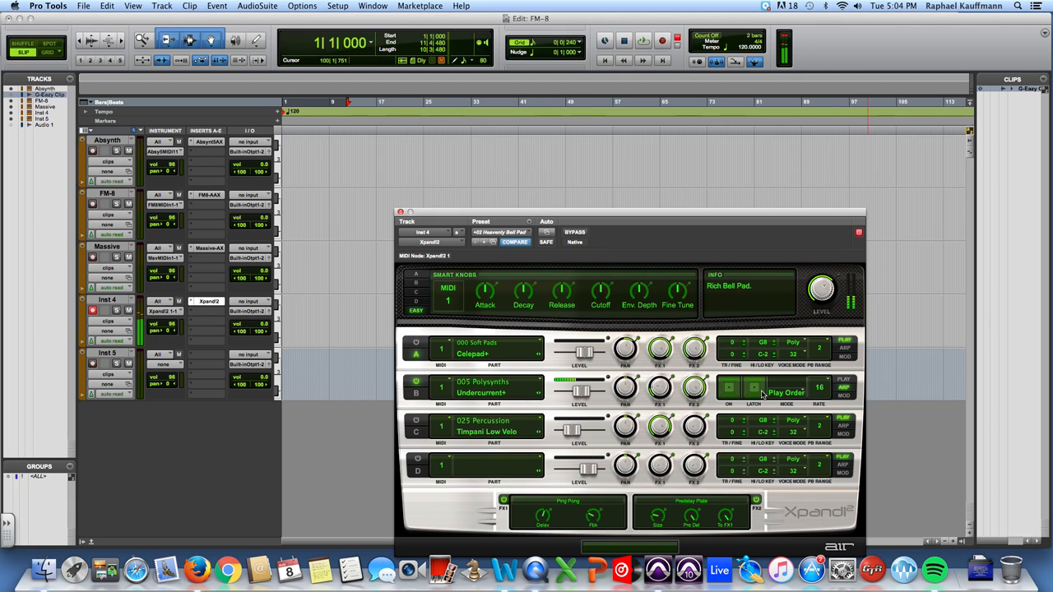
{"action": "left_click", "coordinate": [753, 393]}
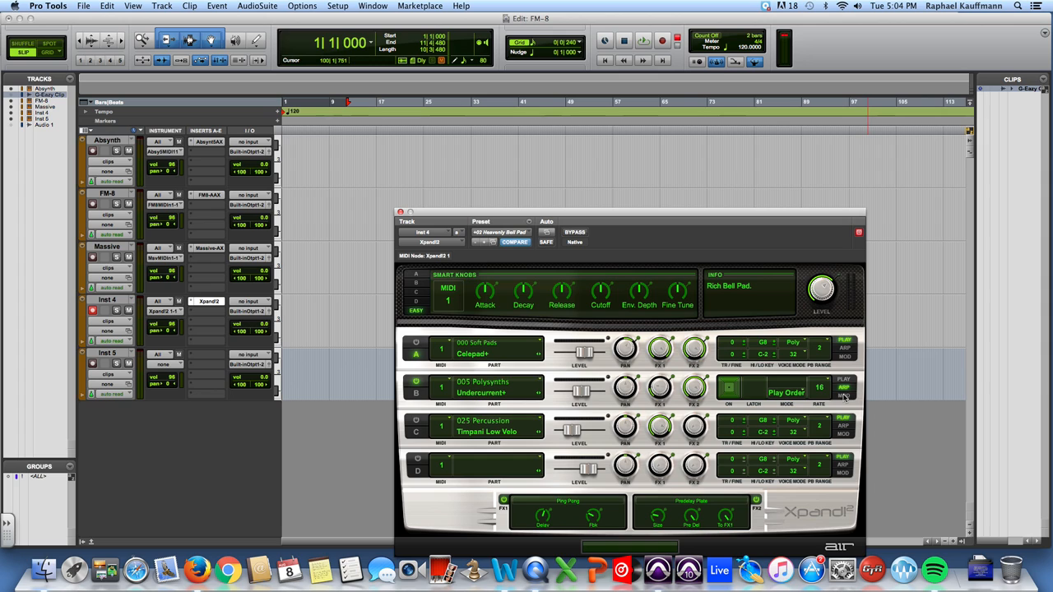
{"action": "left_click", "coordinate": [730, 389]}
- Show Part B's modulation settings and change the mod wheel waveform to Sine Sync, followed by Saw
{"action": "left_click", "coordinate": [844, 396]}
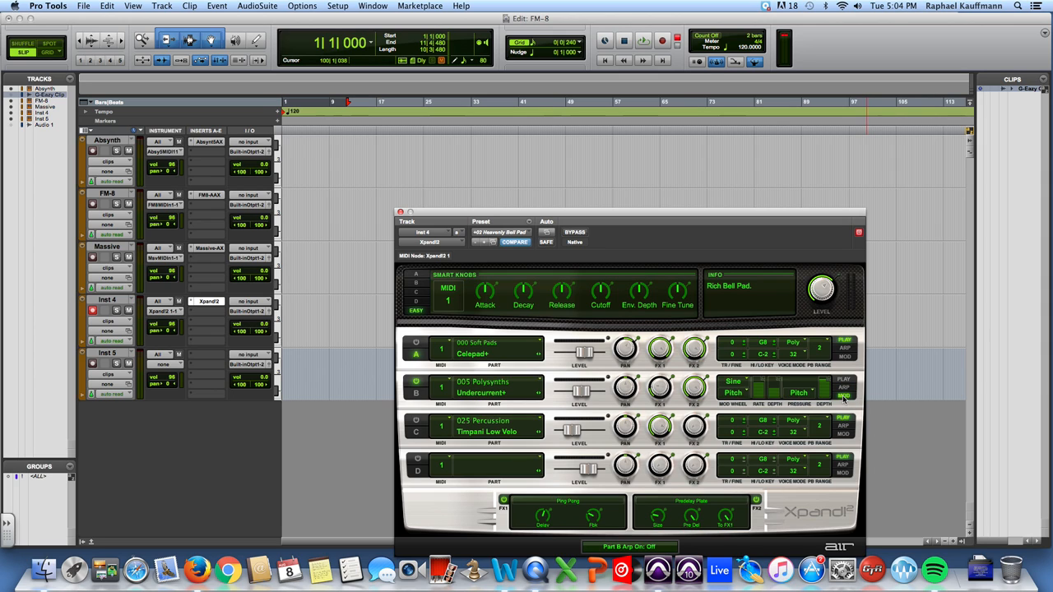
{"action": "left_click", "coordinate": [736, 383]}
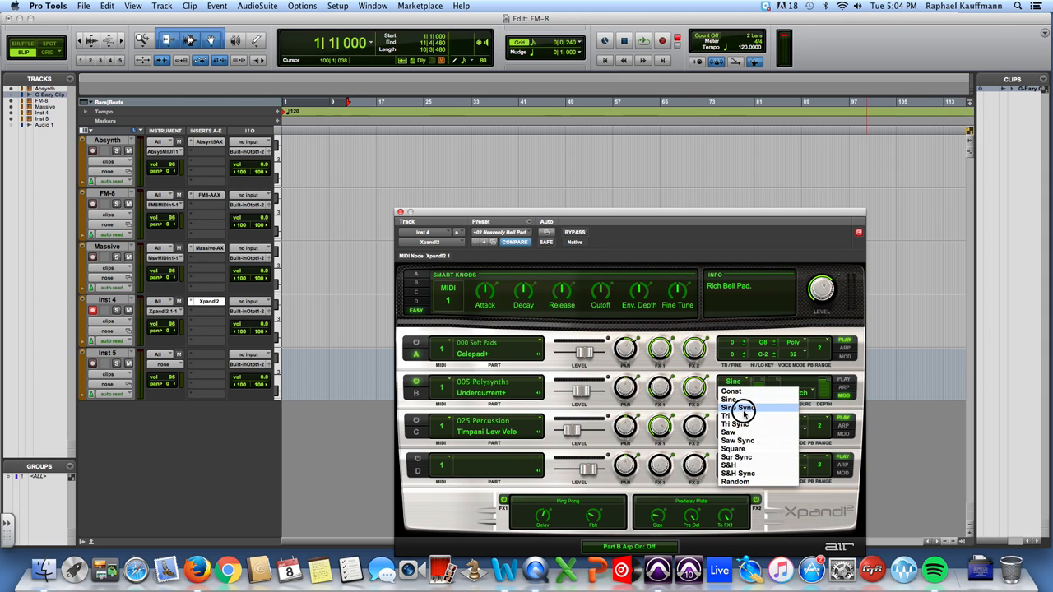
{"action": "left_click", "coordinate": [740, 408]}
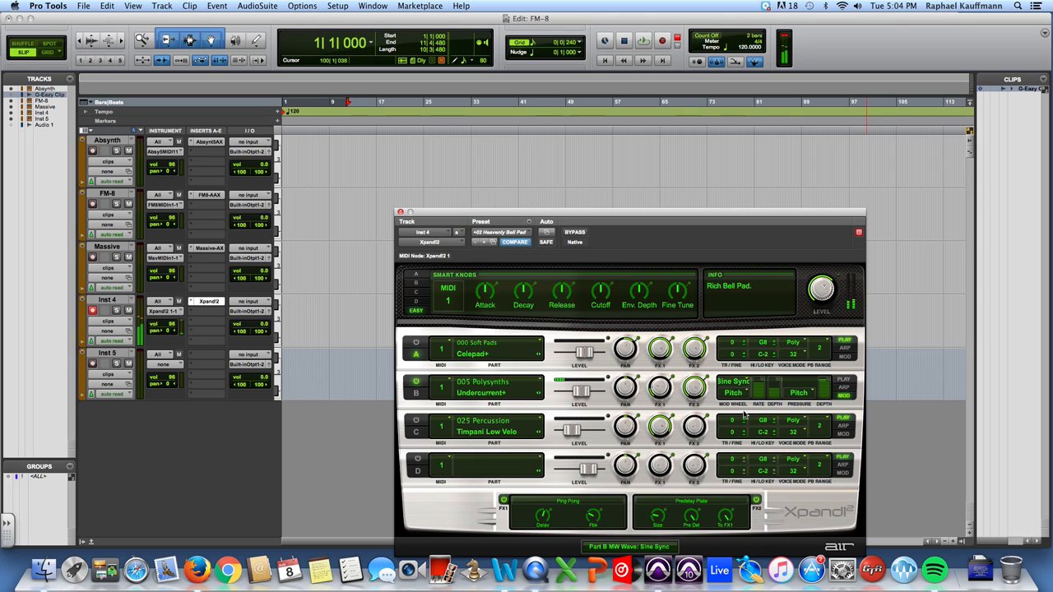
{"action": "left_click", "coordinate": [735, 383]}
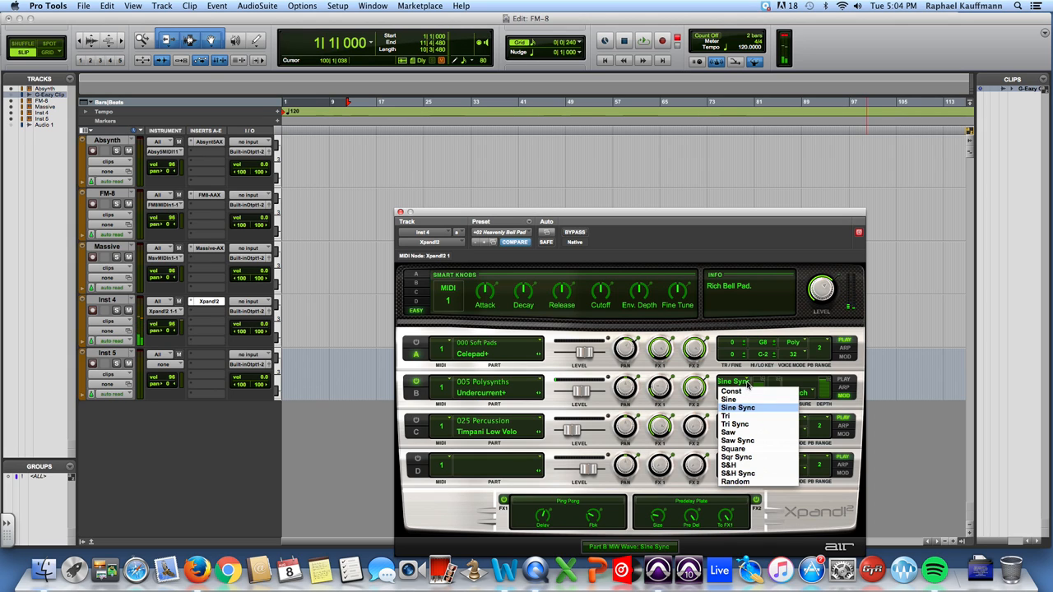
{"action": "left_click", "coordinate": [733, 433]}
{"action": "left_click", "coordinate": [744, 383]}
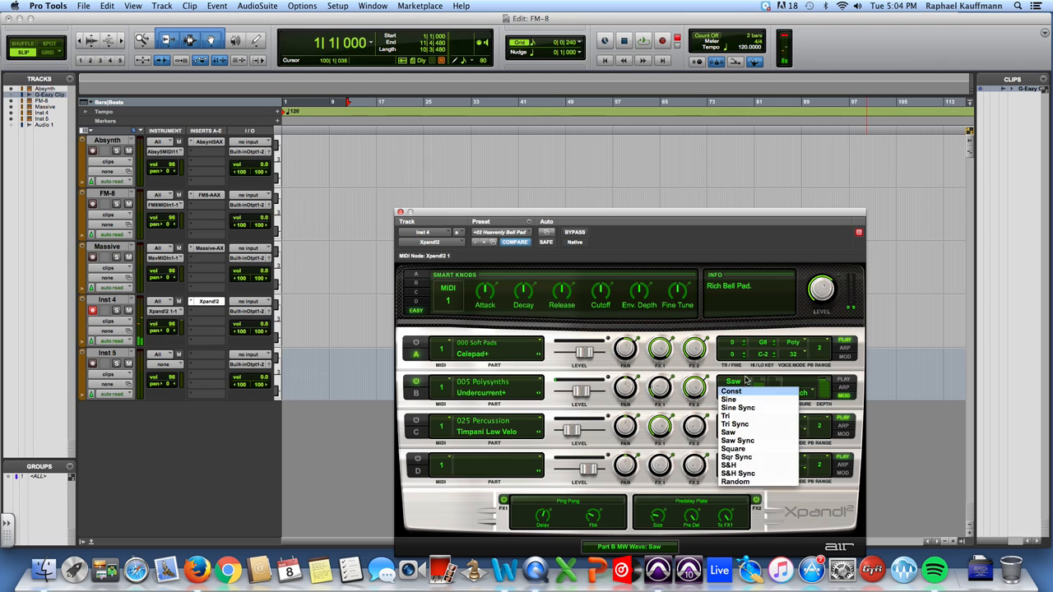
{"action": "left_click", "coordinate": [735, 395]}
- Route Part B's mod wheel to Wave and raise its modulation depth to +100 %
{"action": "left_click", "coordinate": [735, 396]}
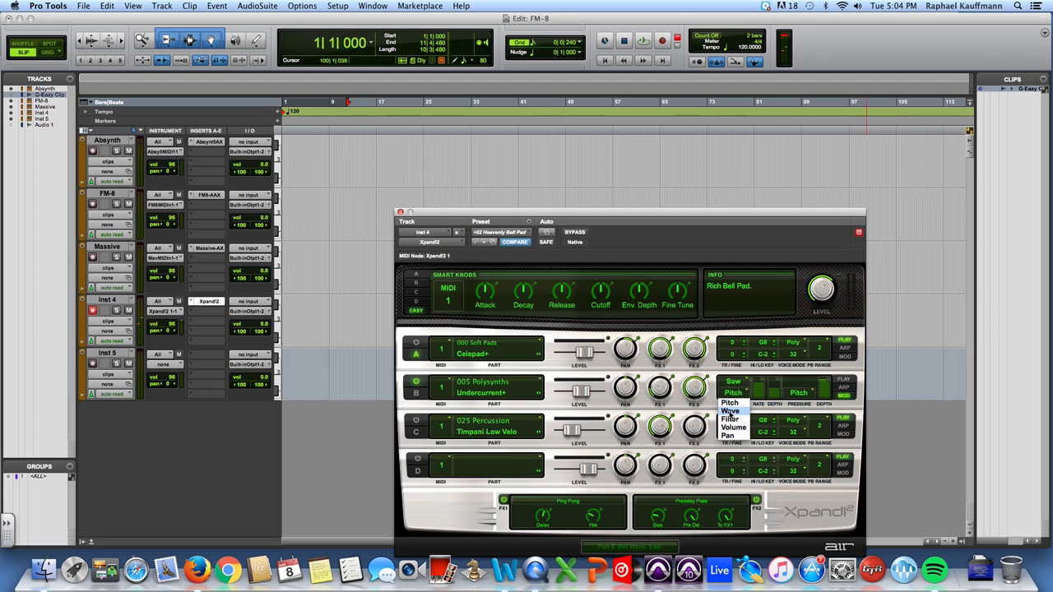
{"action": "left_click", "coordinate": [729, 418]}
{"action": "left_click_drag", "start_coordinate": [759, 393], "coordinate": [774, 366]}
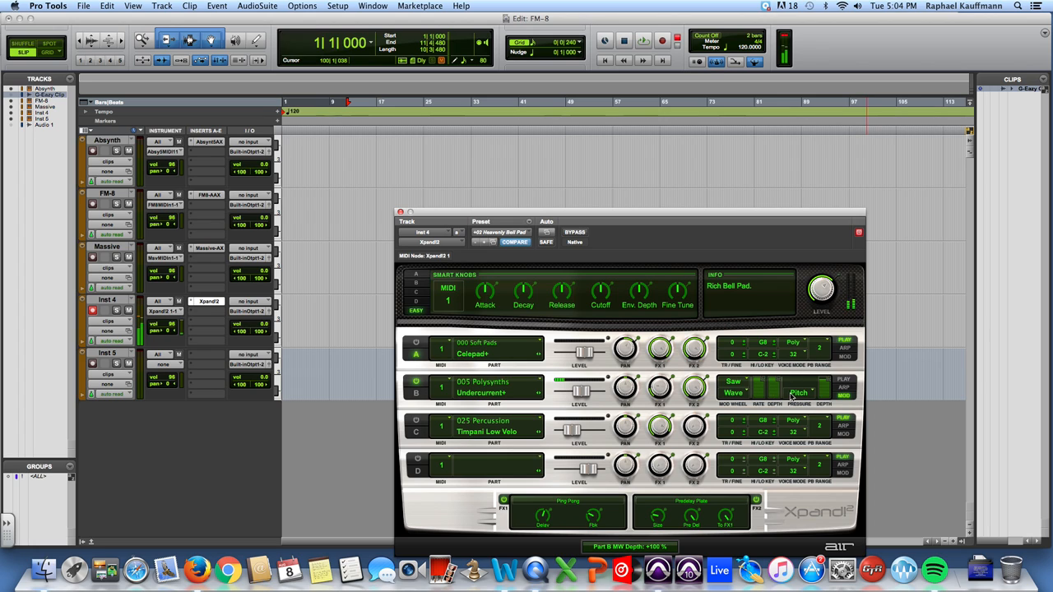
- Set Part B's pressure target to Filter and adjust the pressure depth and mod wheel rate
{"action": "left_click", "coordinate": [796, 393]}
{"action": "left_click", "coordinate": [794, 419]}
{"action": "mouse_move", "coordinate": [828, 384]}
{"action": "left_mouse_down"}
{"action": "mouse_move", "coordinate": [822, 398]}
{"action": "mouse_move", "coordinate": [827, 376]}
{"action": "left_mouse_up"}
{"action": "left_click_drag", "start_coordinate": [758, 393], "coordinate": [759, 393]}
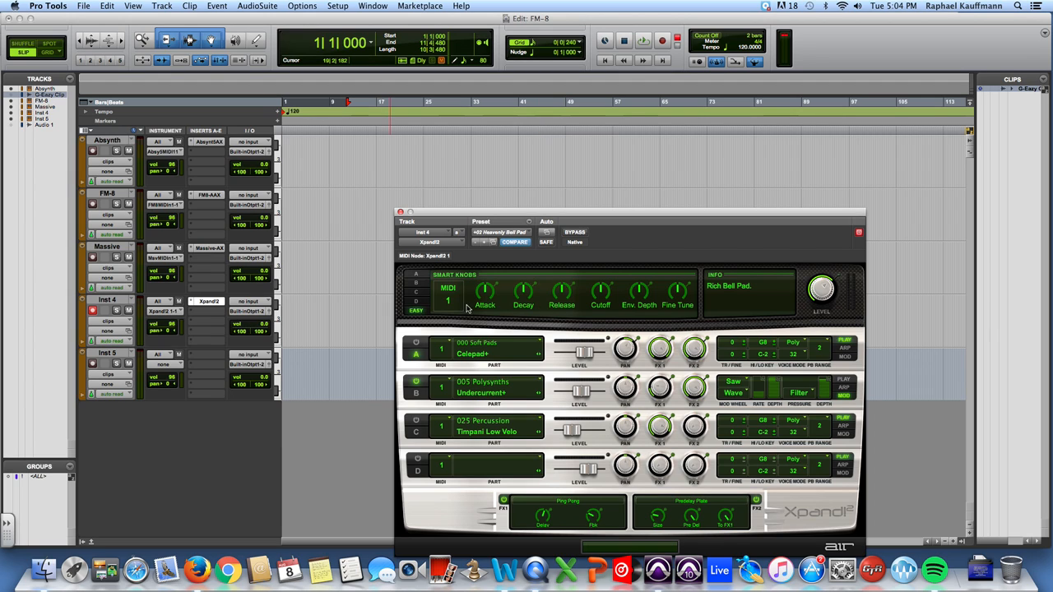
- Display Part C's smart knobs and switch Parts A and C back on
{"action": "left_click", "coordinate": [416, 292]}
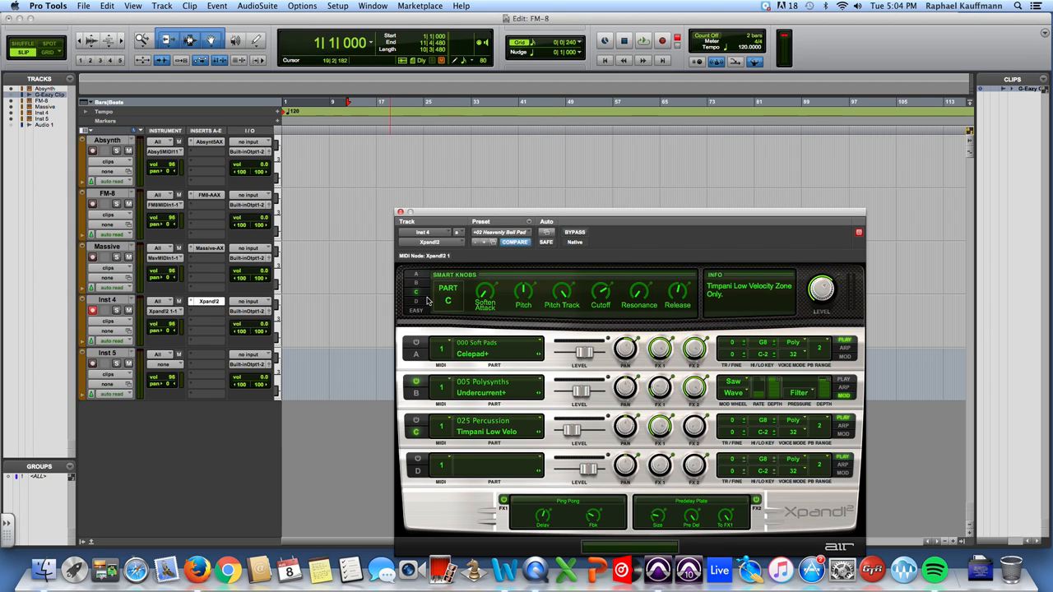
{"action": "left_click", "coordinate": [415, 342]}
{"action": "left_click", "coordinate": [415, 420]}
{"action": "left_click", "coordinate": [415, 420]}
- Browse the FX2 effect list without changing the effect, and switch off both FX1 and FX2
{"action": "left_click", "coordinate": [708, 501]}
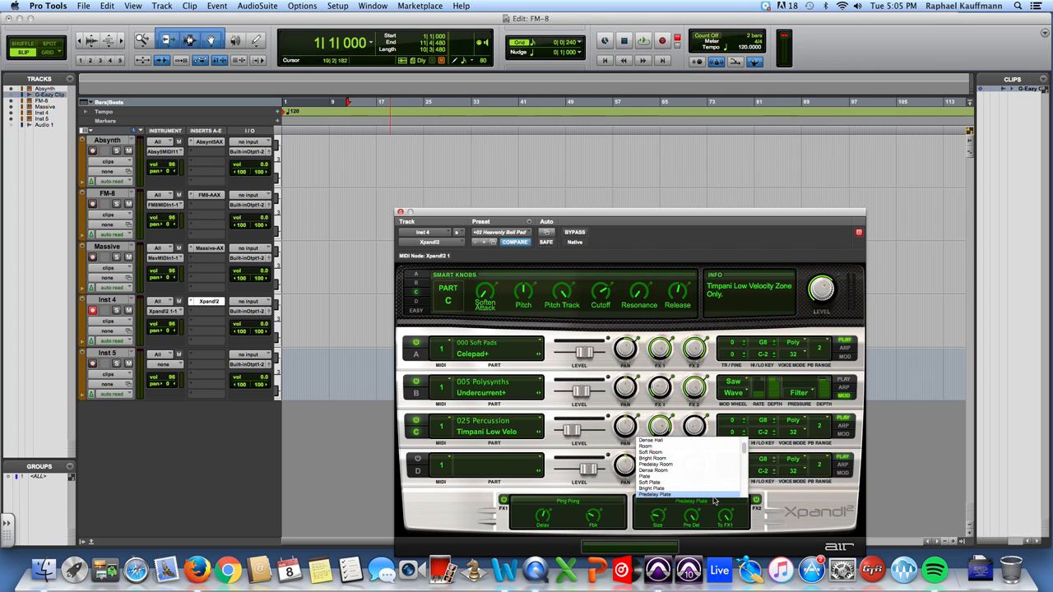
{"action": "scroll", "coordinate": [710, 476], "scroll_direction": "down", "scroll_amount": 10}
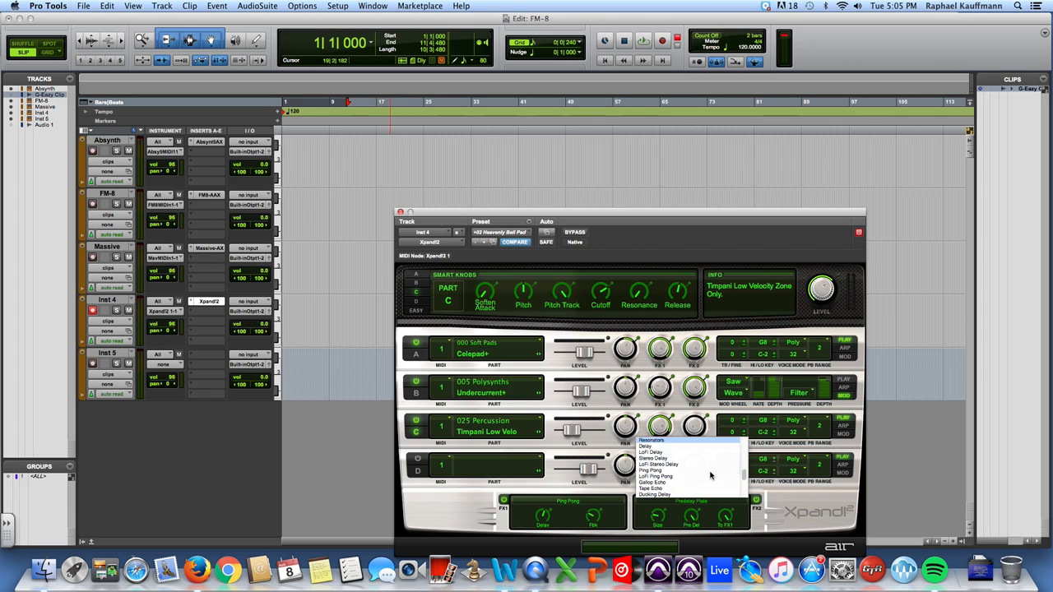
{"action": "left_click", "coordinate": [763, 521]}
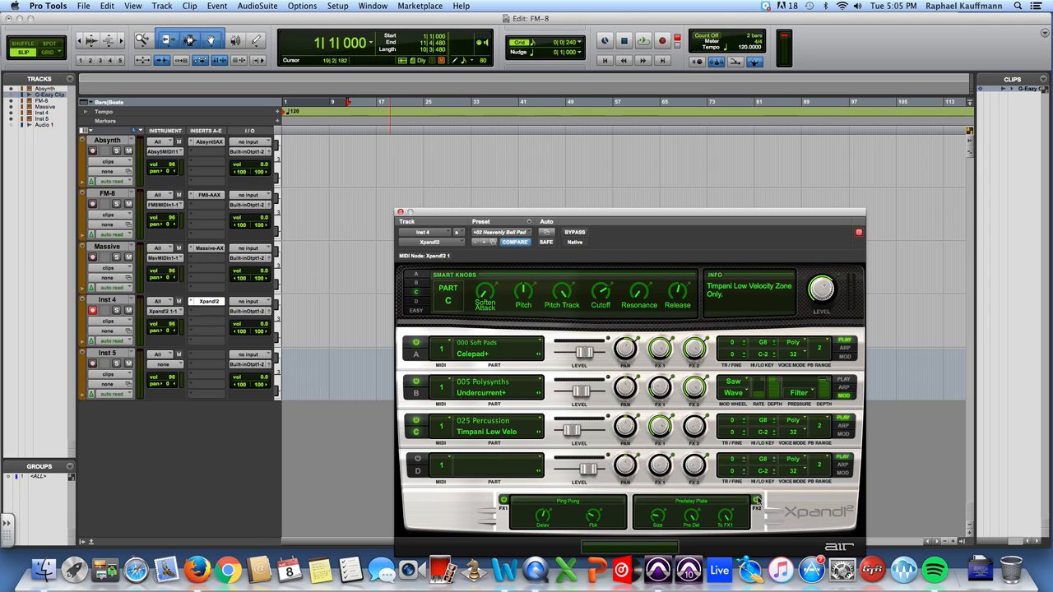
{"action": "left_click", "coordinate": [756, 499]}
- Examine Part A's sound categories, its Soft Pads patches and its MIDI channel choices without changing them
{"action": "left_click", "coordinate": [514, 355]}
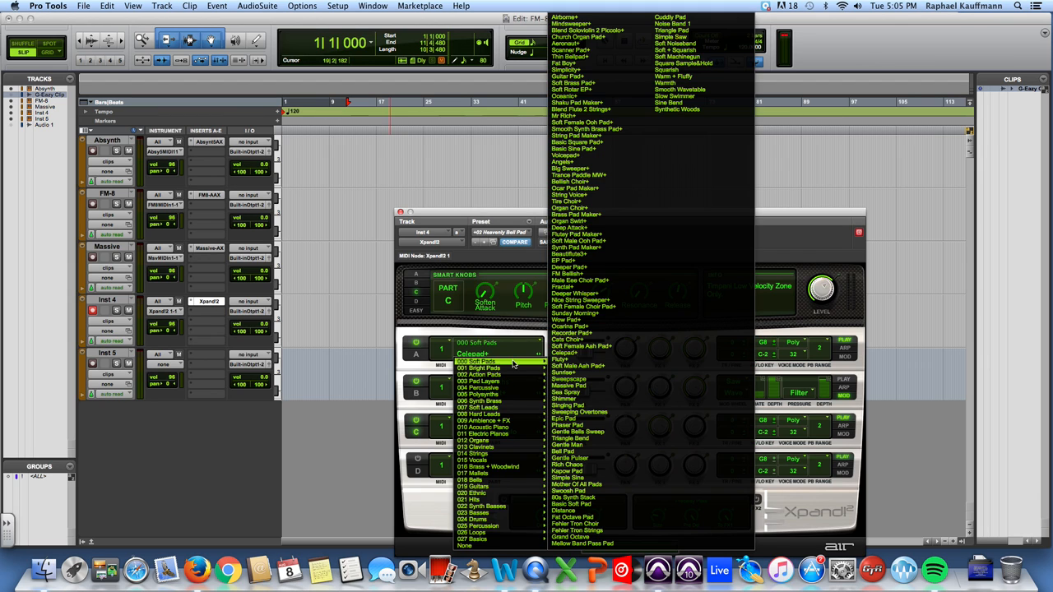
{"action": "left_click", "coordinate": [541, 353]}
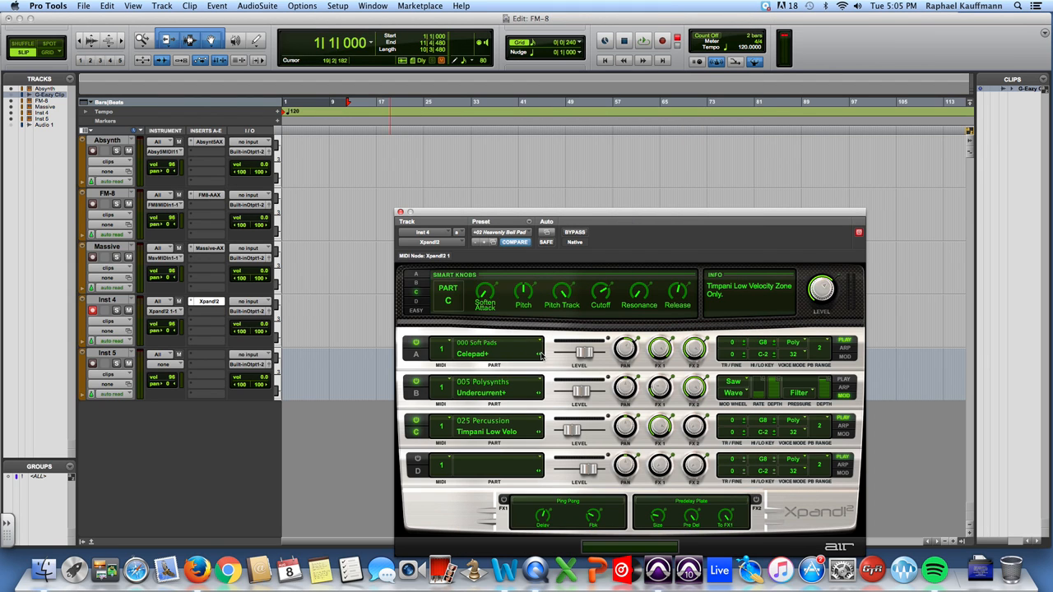
{"action": "left_click", "coordinate": [538, 355]}
{"action": "left_click", "coordinate": [523, 354]}
{"action": "left_click", "coordinate": [539, 343]}
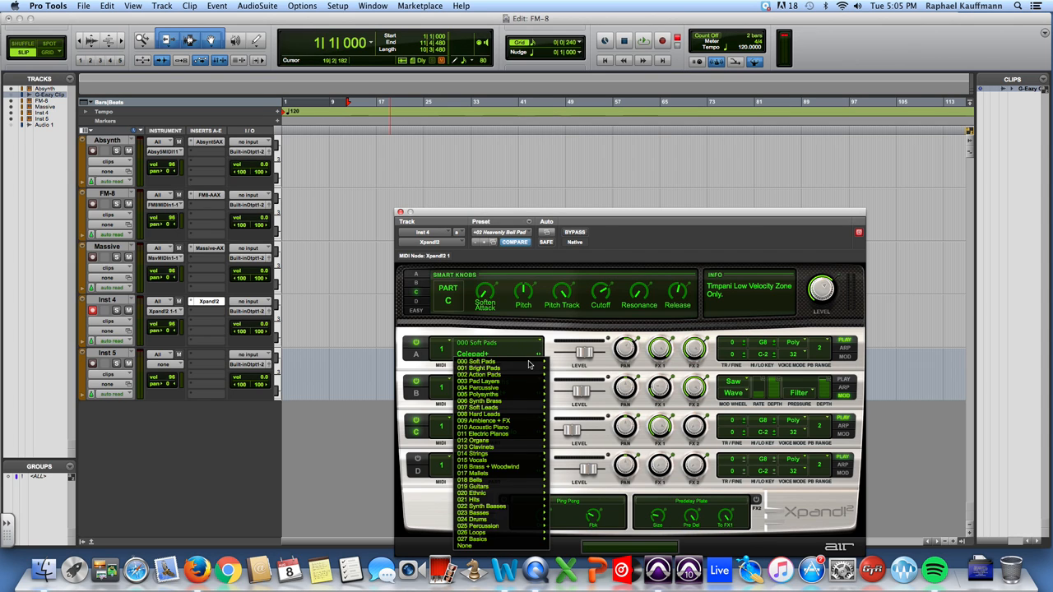
{"action": "mouse_move", "coordinate": [528, 365]}
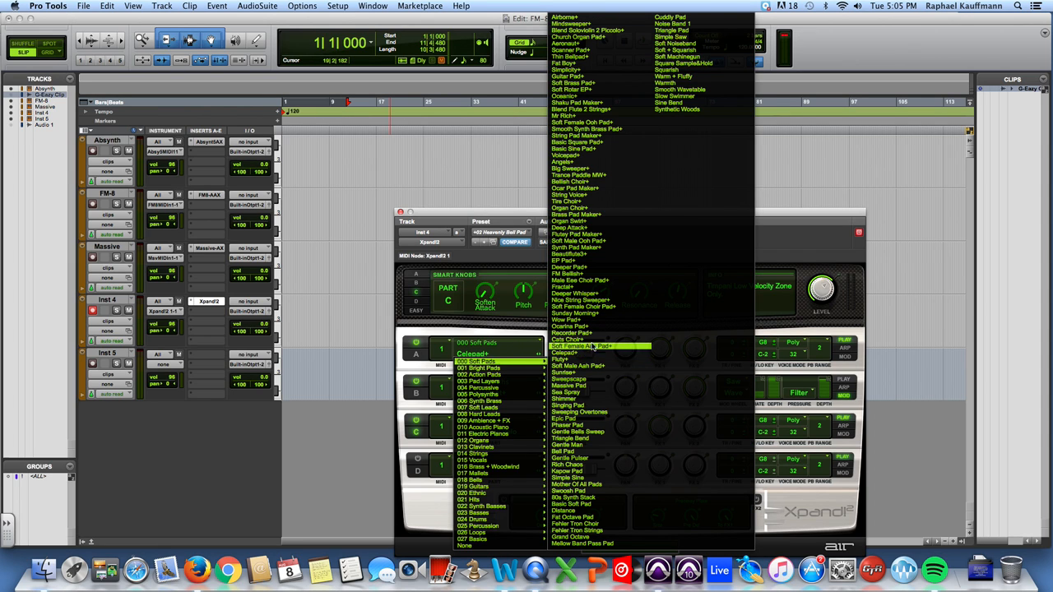
{"action": "left_click", "coordinate": [424, 370]}
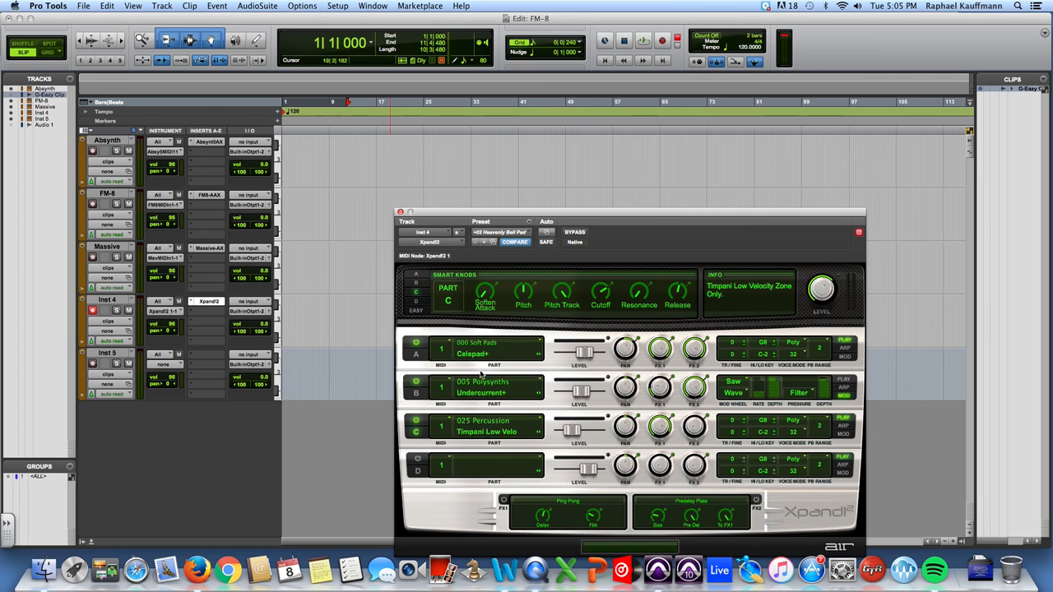
{"action": "left_click", "coordinate": [440, 352]}
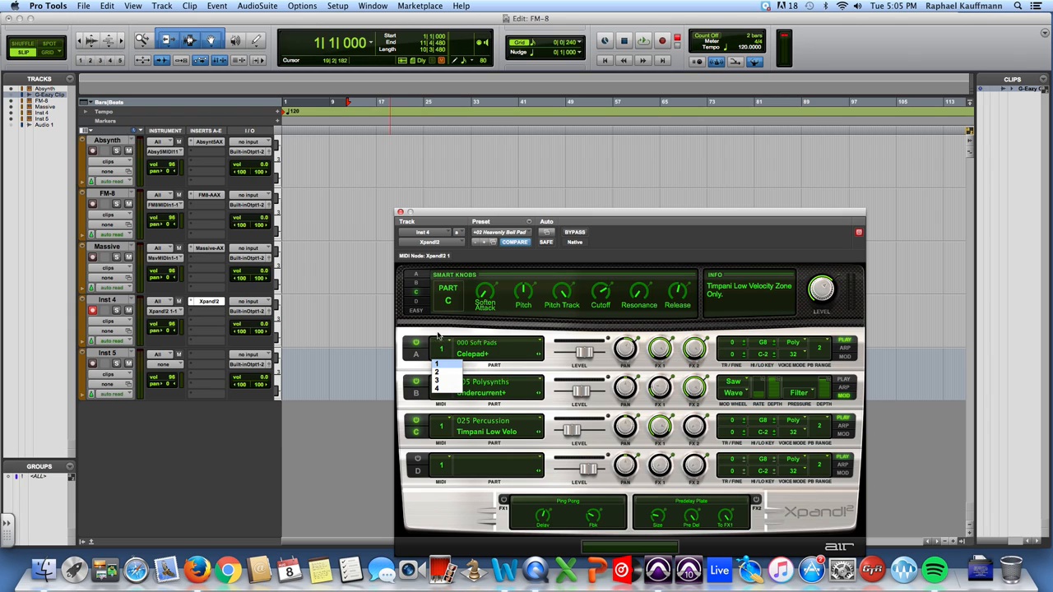
{"action": "left_click", "coordinate": [444, 352]}
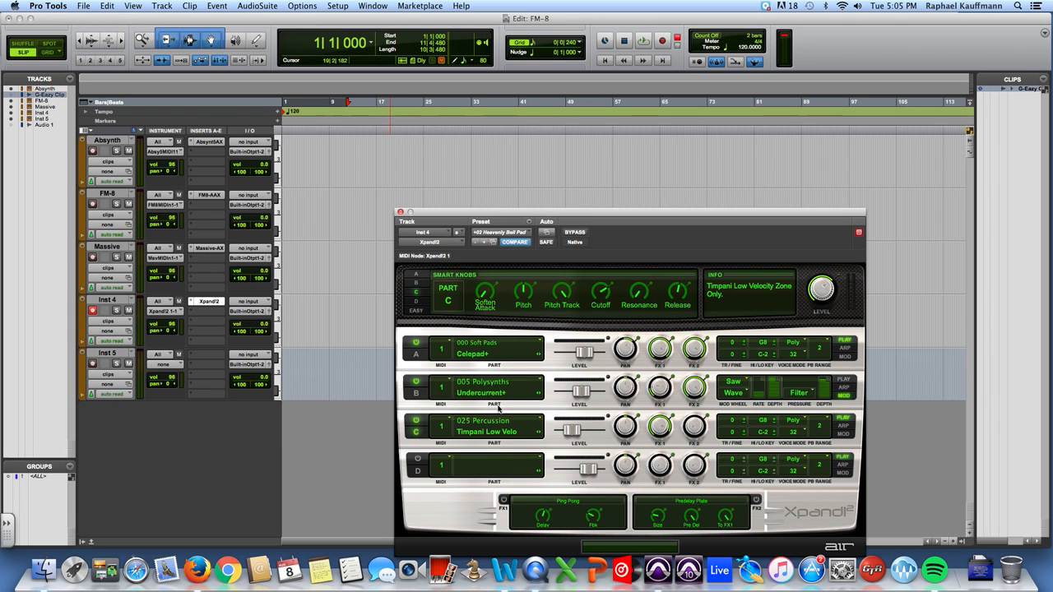